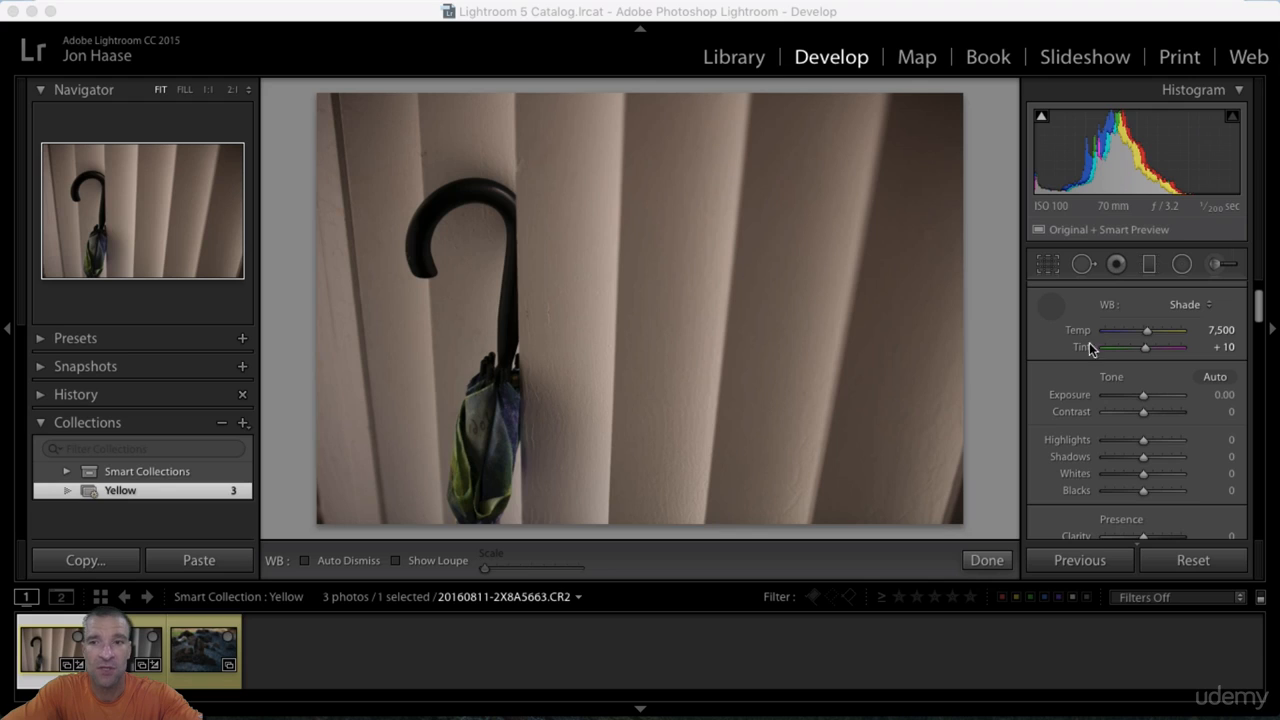
# Try the Daylight, Cloudy, Shade and Tungsten white balance presets on the umbrella photo.
pyautogui.click(1187, 304)
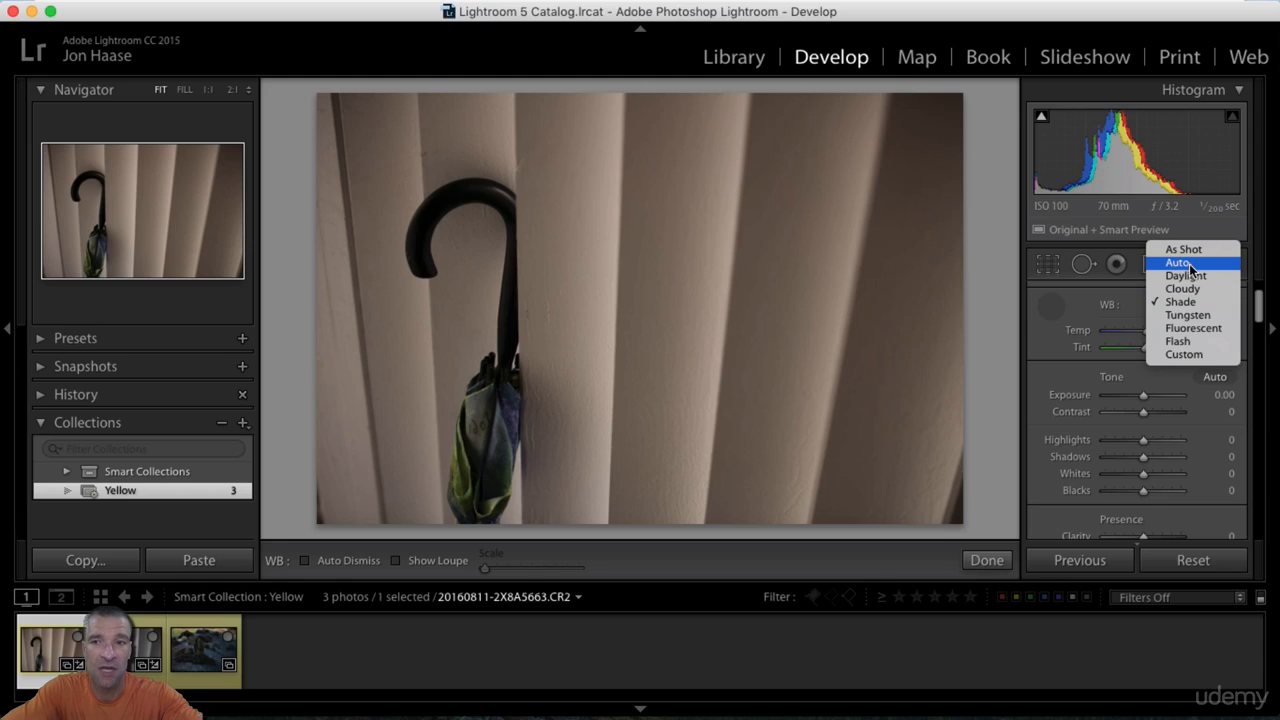
pyautogui.click(1190, 276)
pyautogui.click(1189, 306)
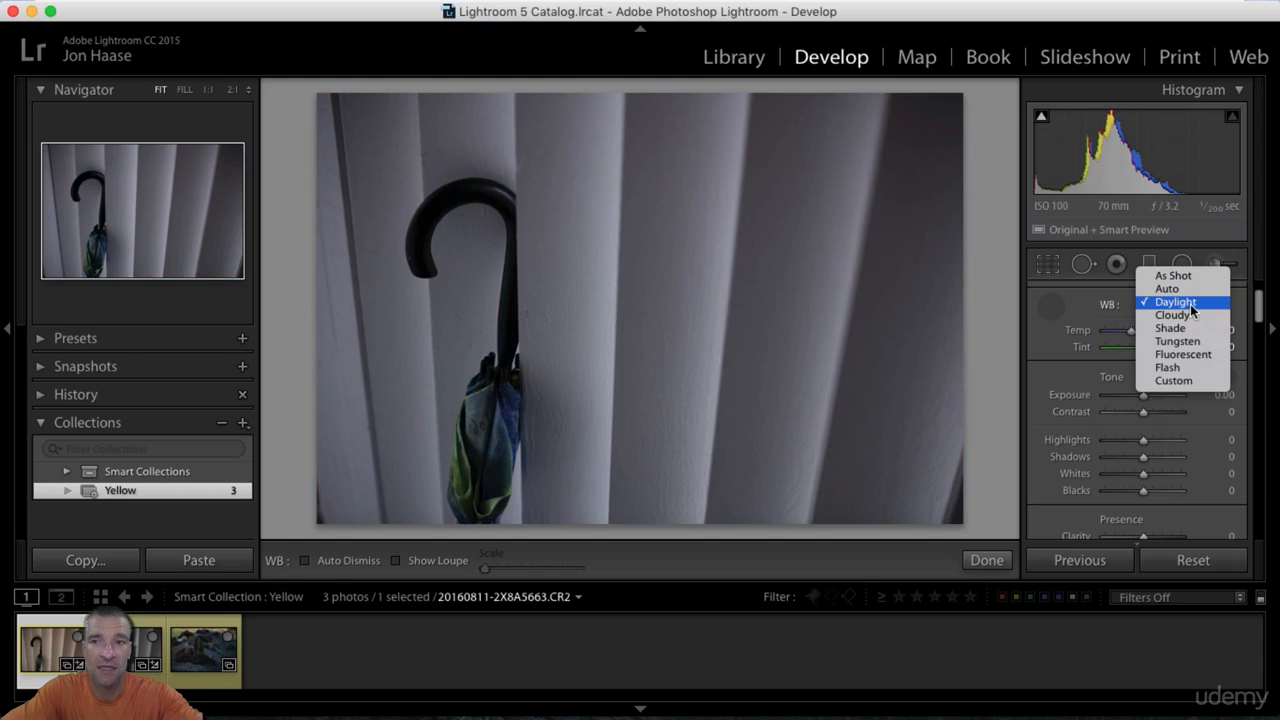
pyautogui.click(1187, 316)
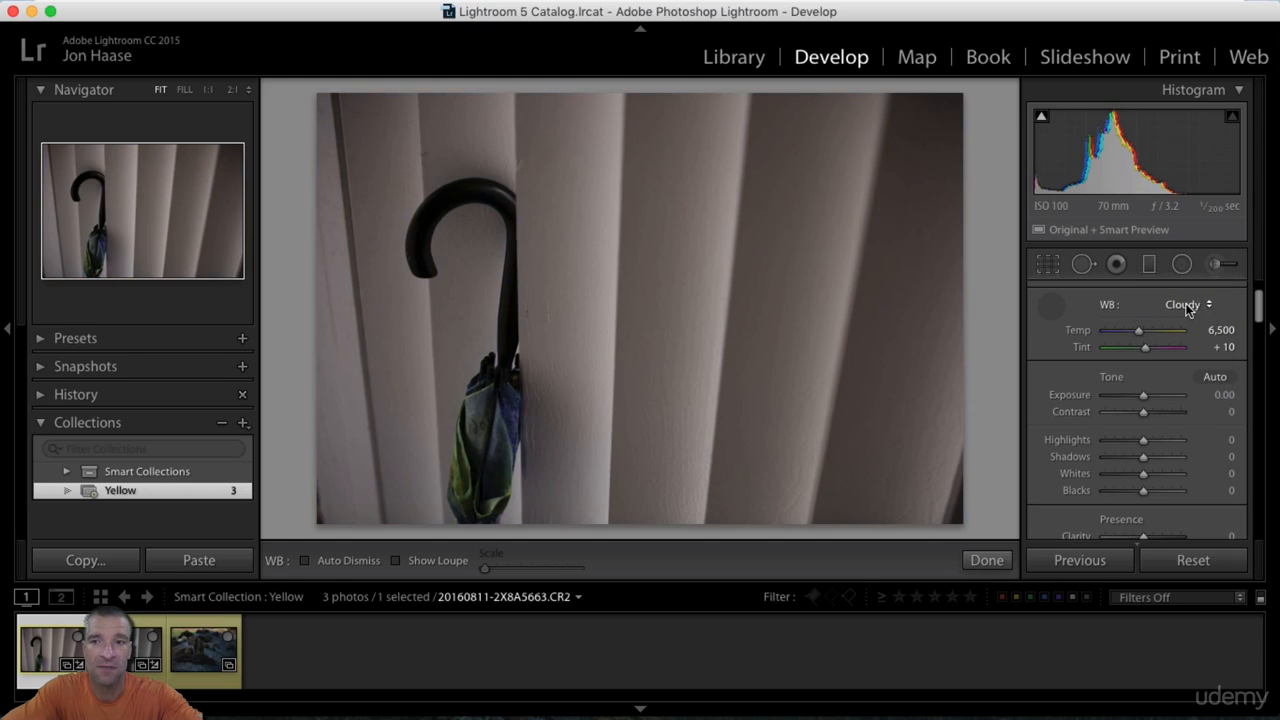
pyautogui.click(1188, 310)
pyautogui.click(1187, 316)
pyautogui.click(1188, 310)
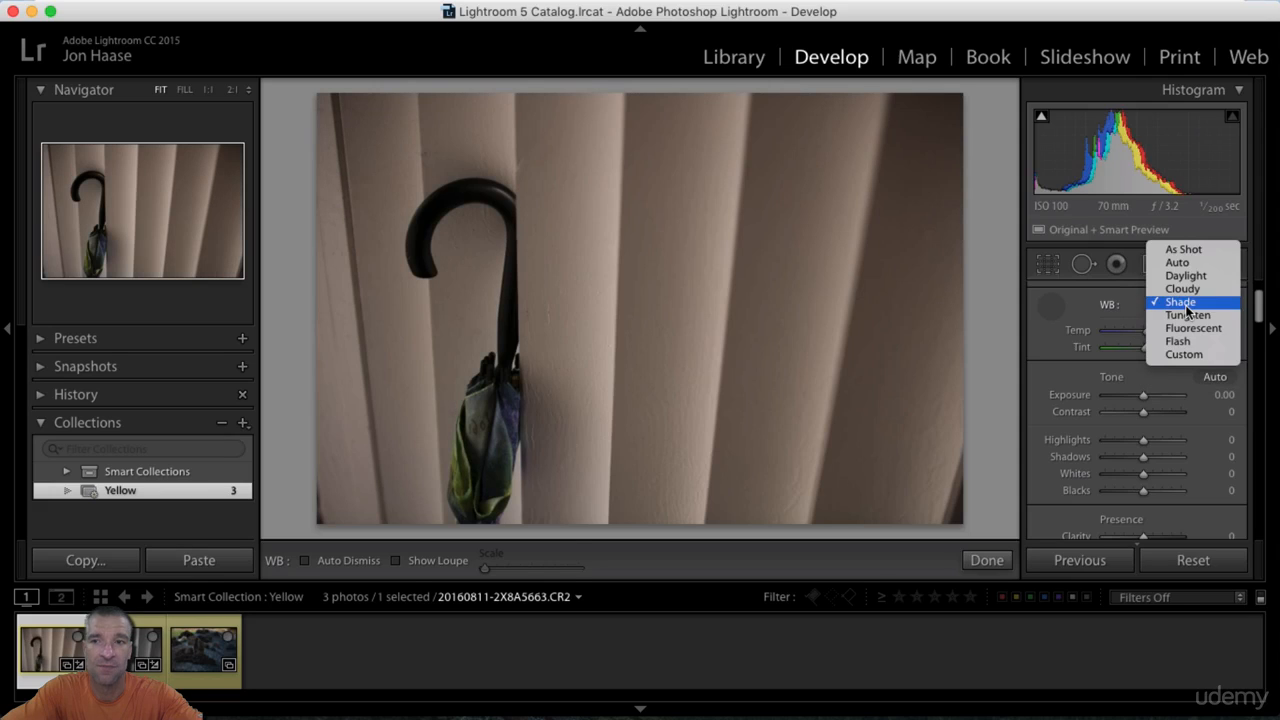
pyautogui.click(1187, 320)
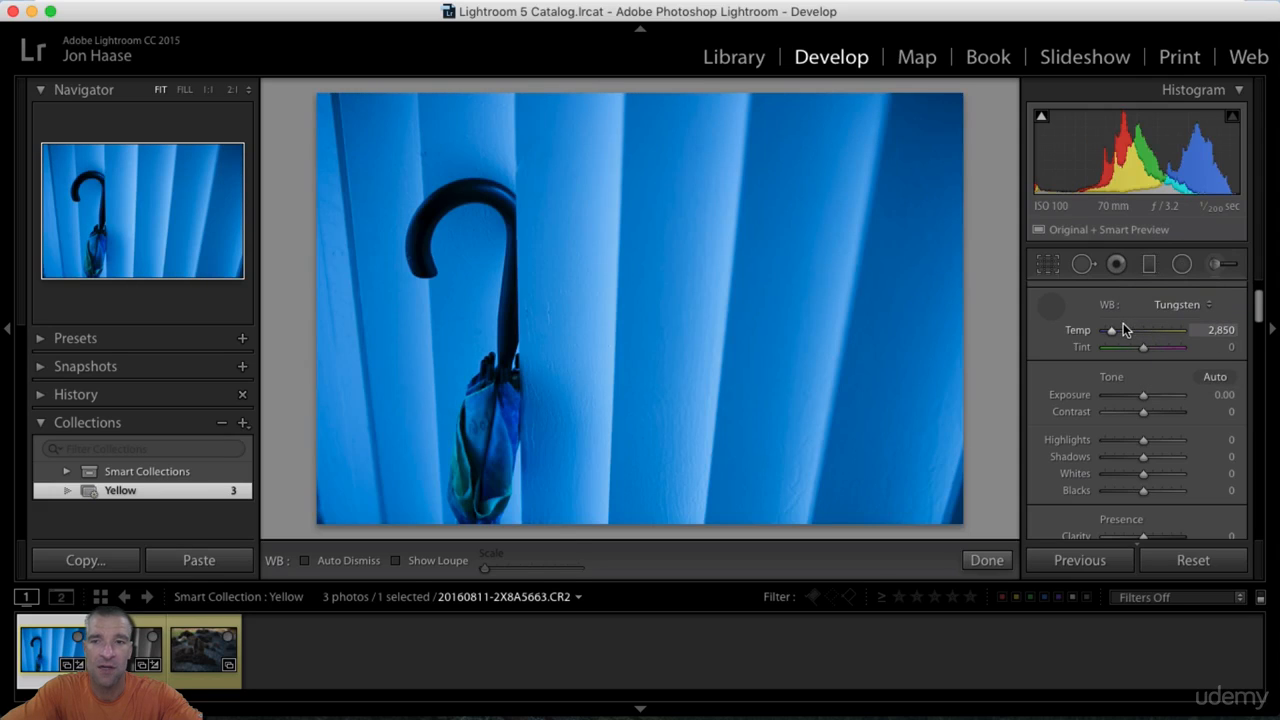
# Compare the Cloudy and As Shot white balance presets on the photo, ending on Cloudy.
pyautogui.click(1176, 304)
pyautogui.click(1175, 275)
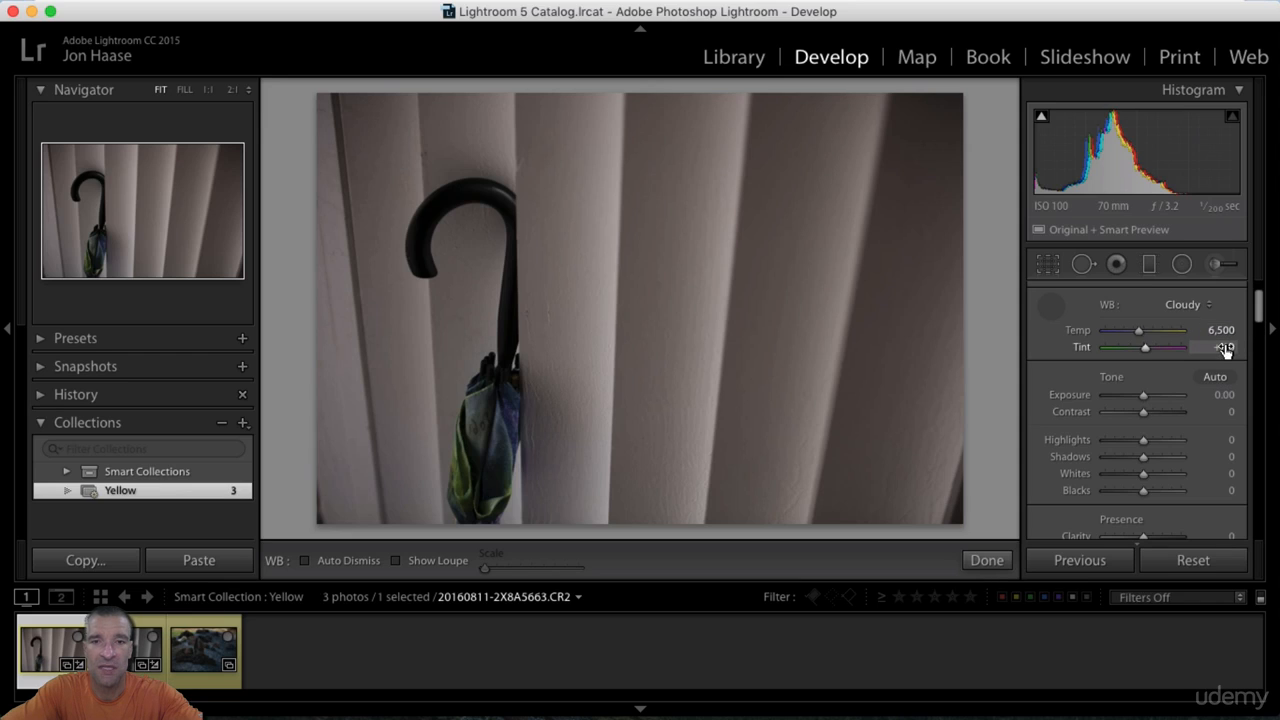
pyautogui.click(1192, 304)
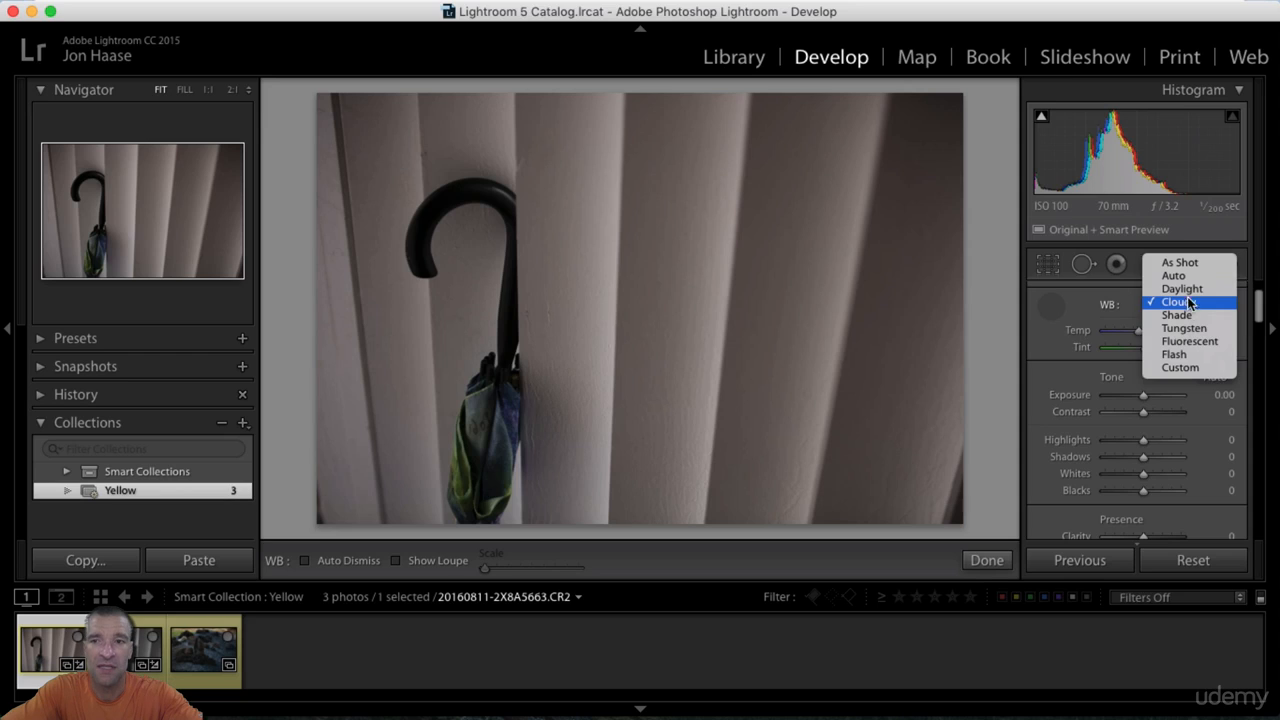
pyautogui.click(1183, 264)
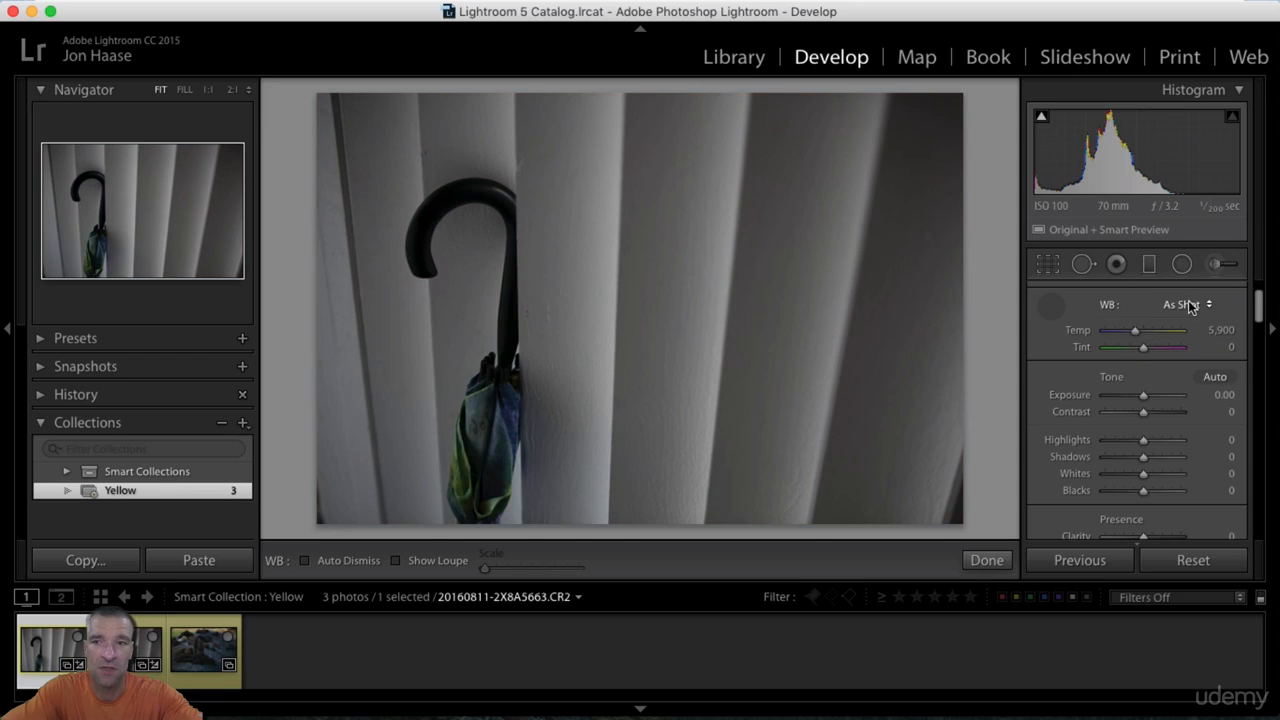
pyautogui.click(1188, 304)
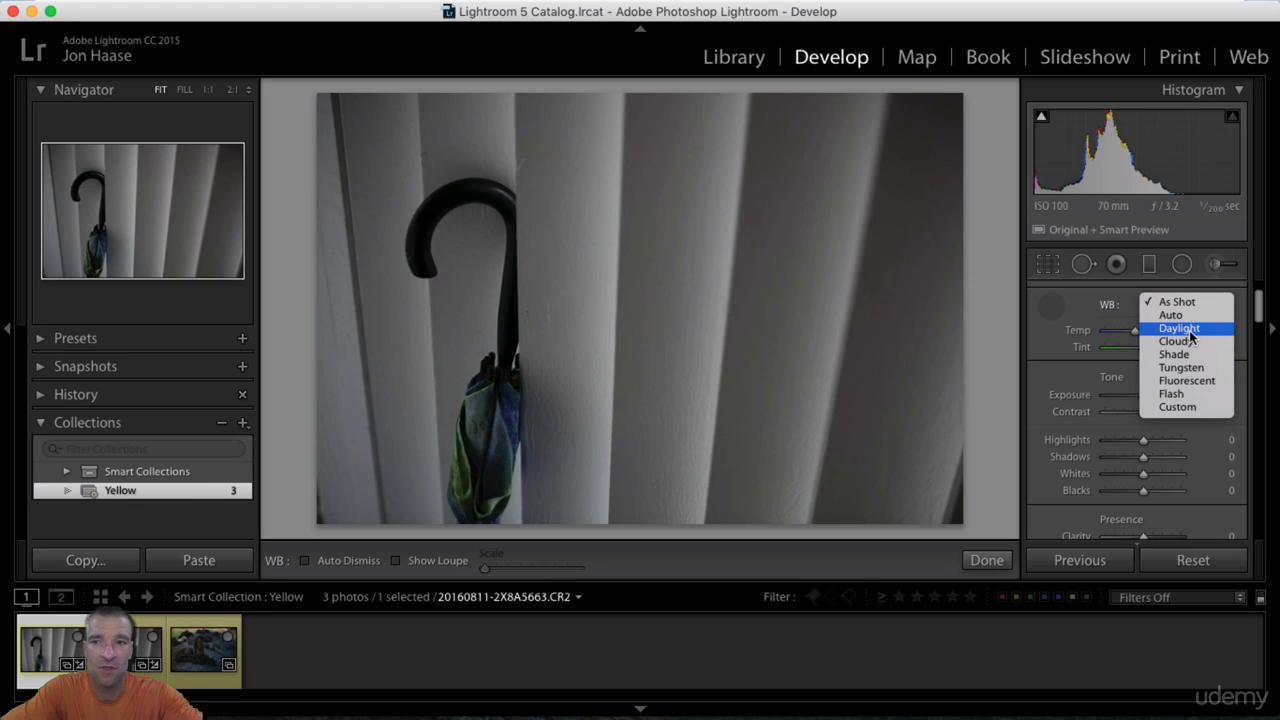
pyautogui.click(1188, 341)
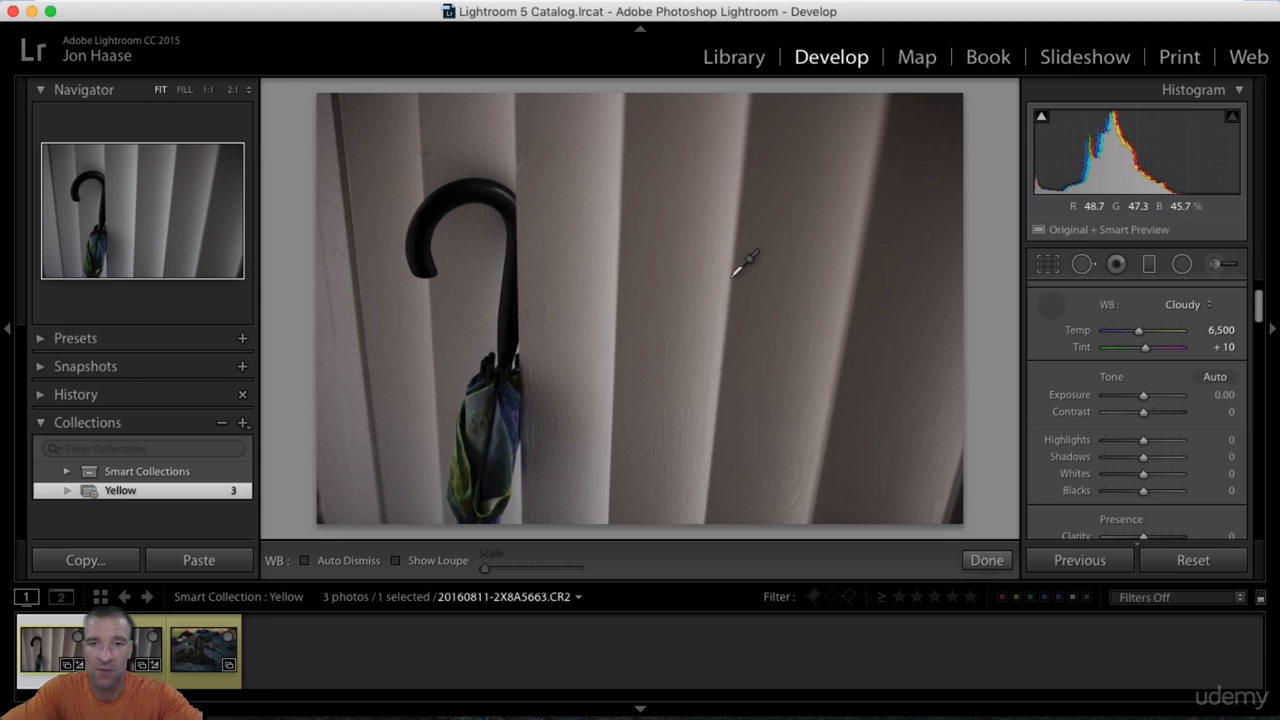
# Sample a neutral white balance target on the wall panels beside the umbrella and turn on Show Loupe.
pyautogui.click(655, 270)
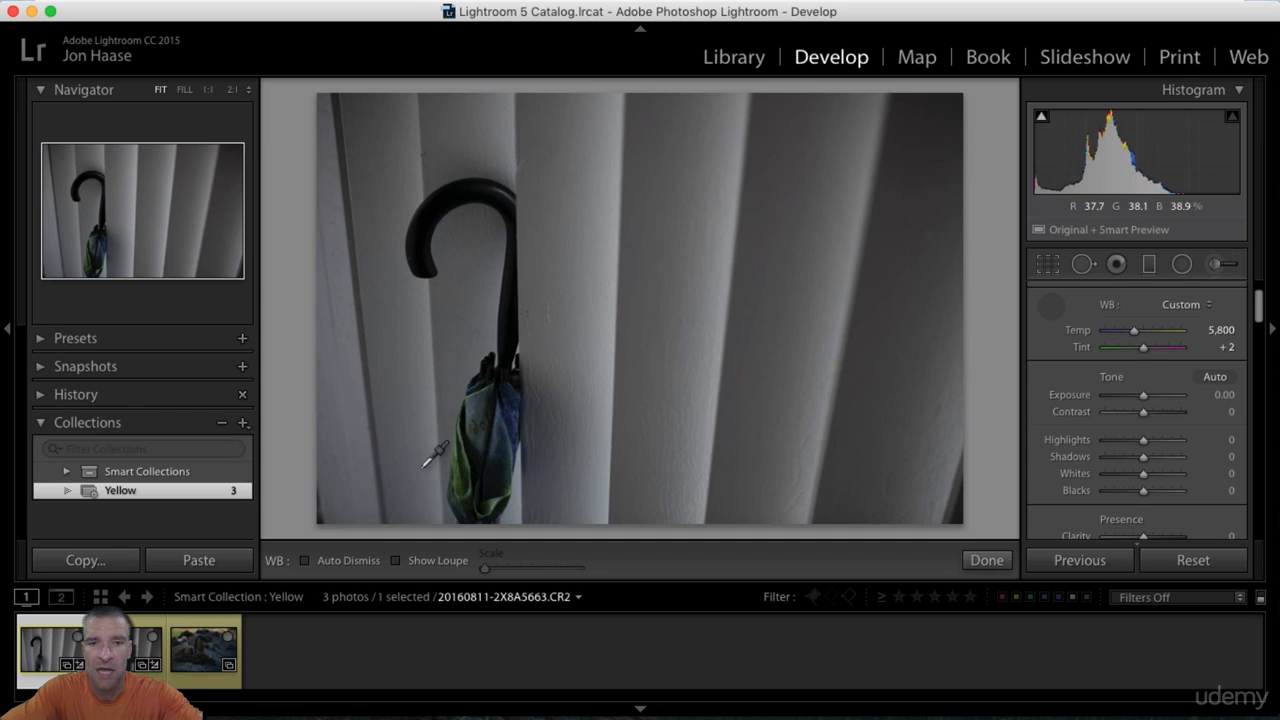
pyautogui.click(395, 560)
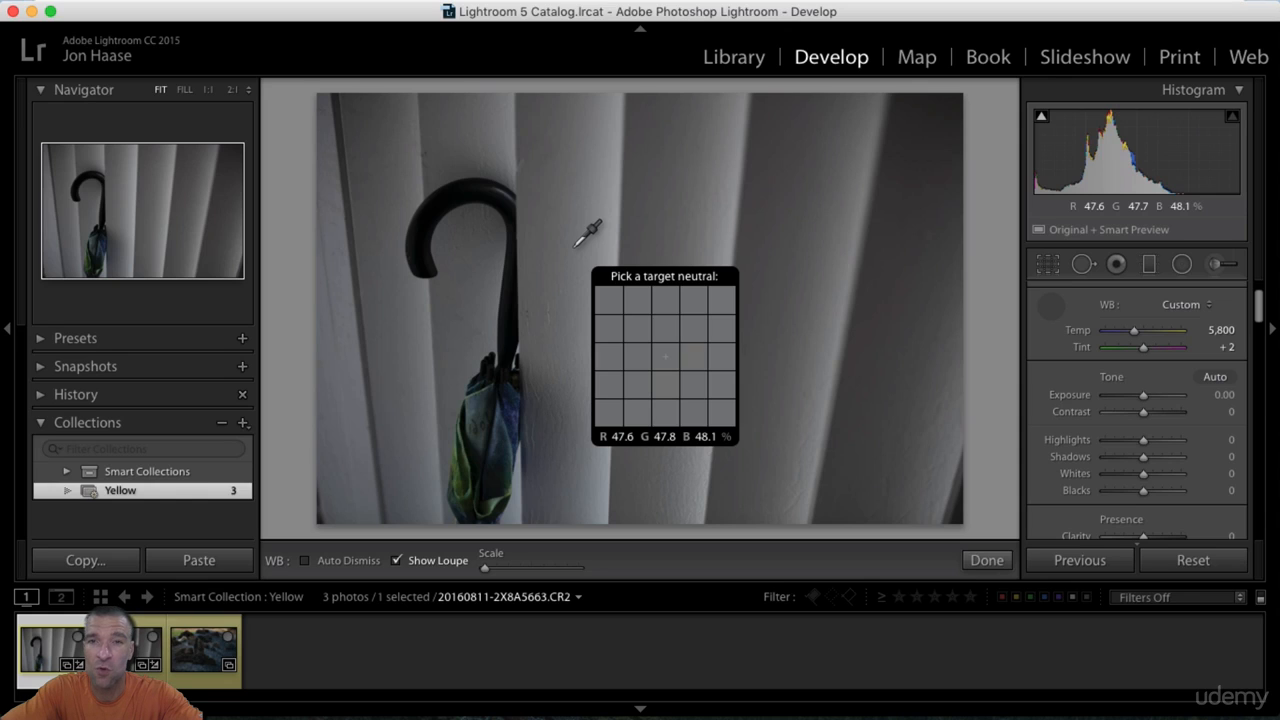
# Turn on Auto Dismiss, sample the wall next to the umbrella as neutral, and inspect the handle's tip up close.
pyautogui.click(306, 561)
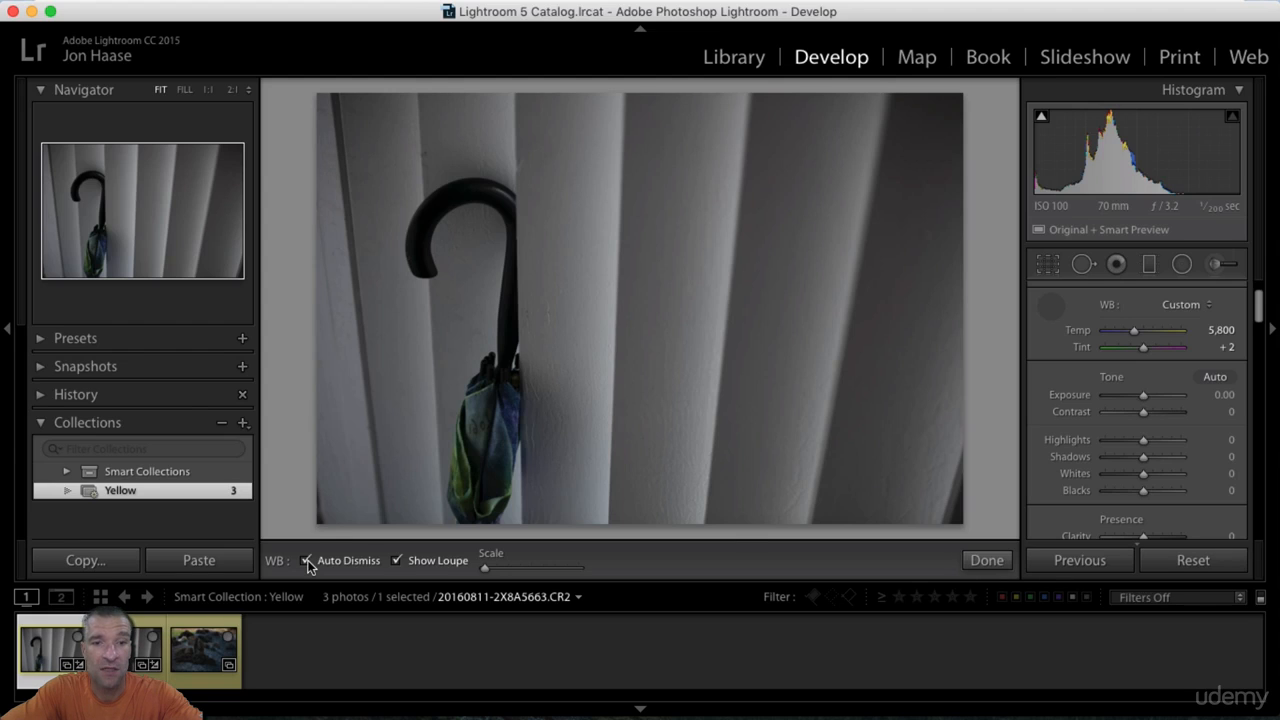
pyautogui.click(567, 269)
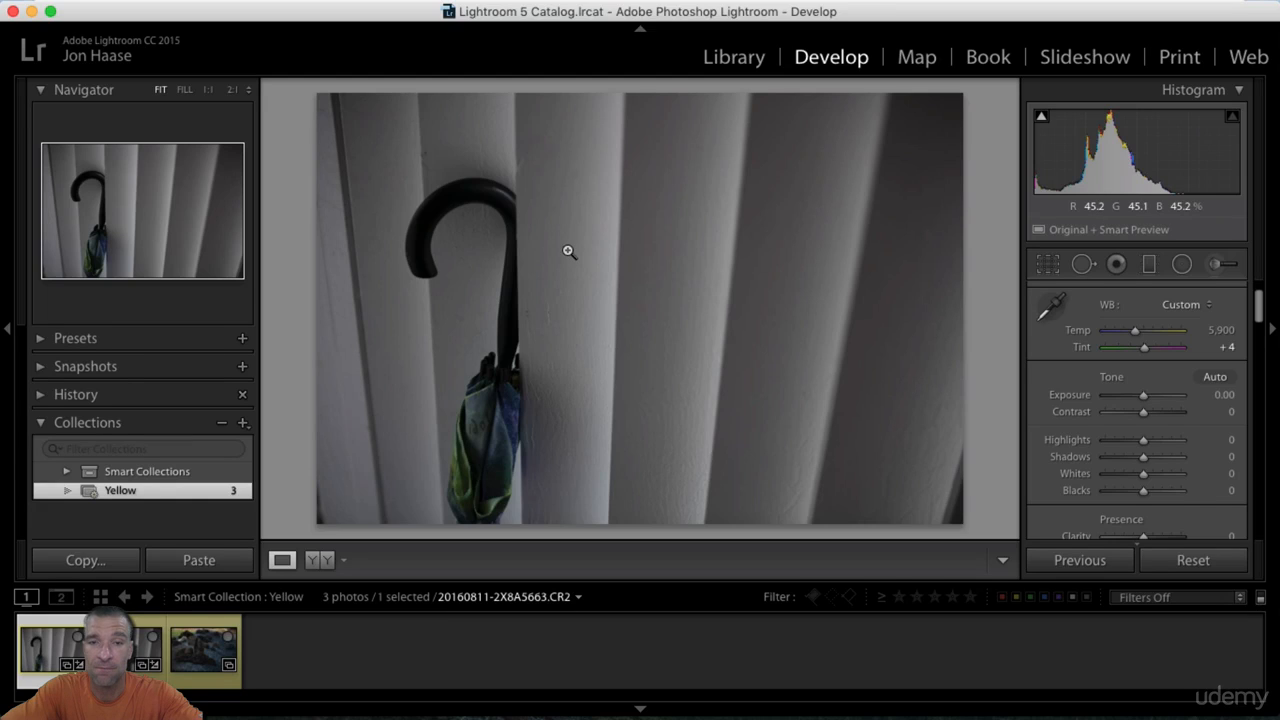
pyautogui.click(430, 261)
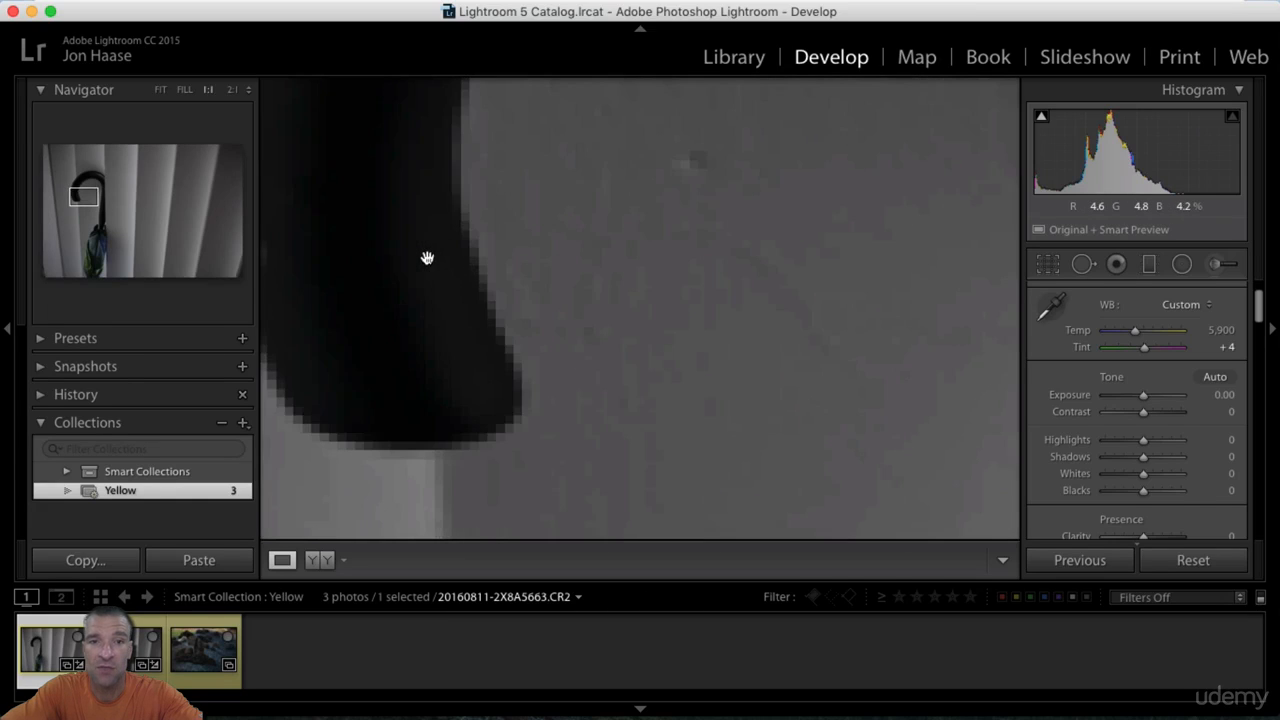
pyautogui.click(427, 258)
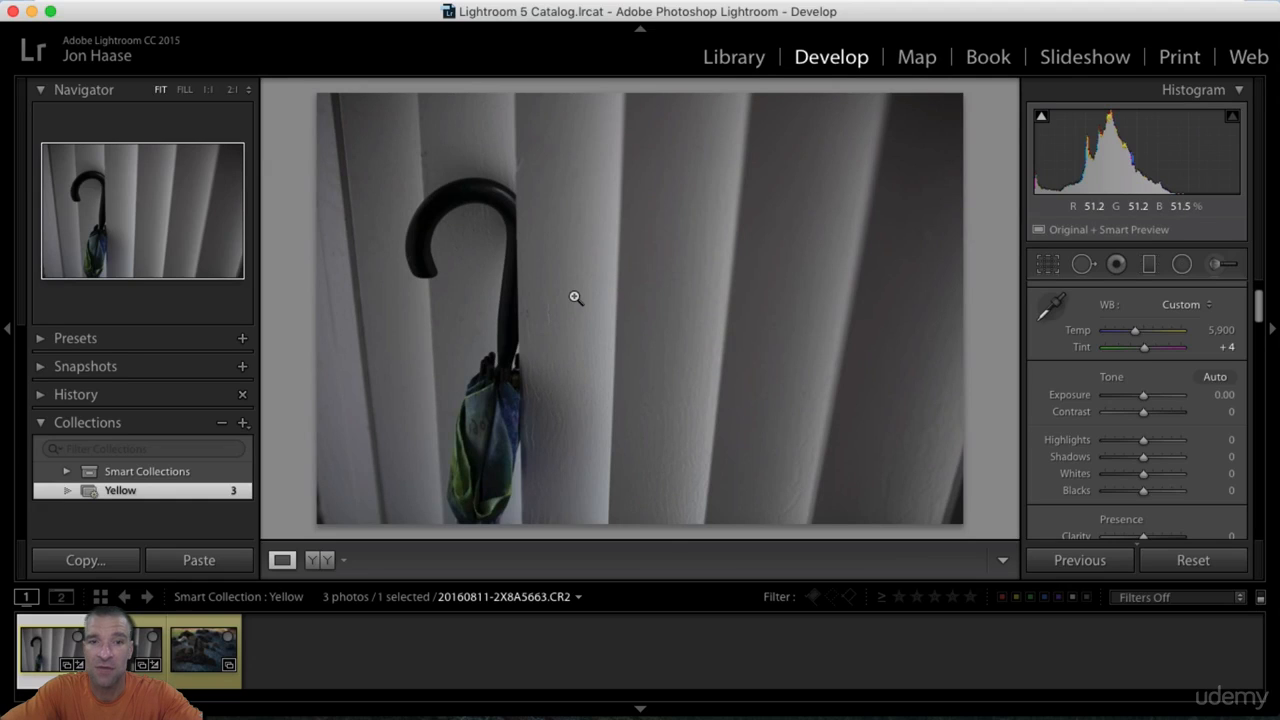
# Reactivate the White Balance Selector with Auto Dismiss off and sample several neutral targets on the wall and the umbrella.
pyautogui.press('w')
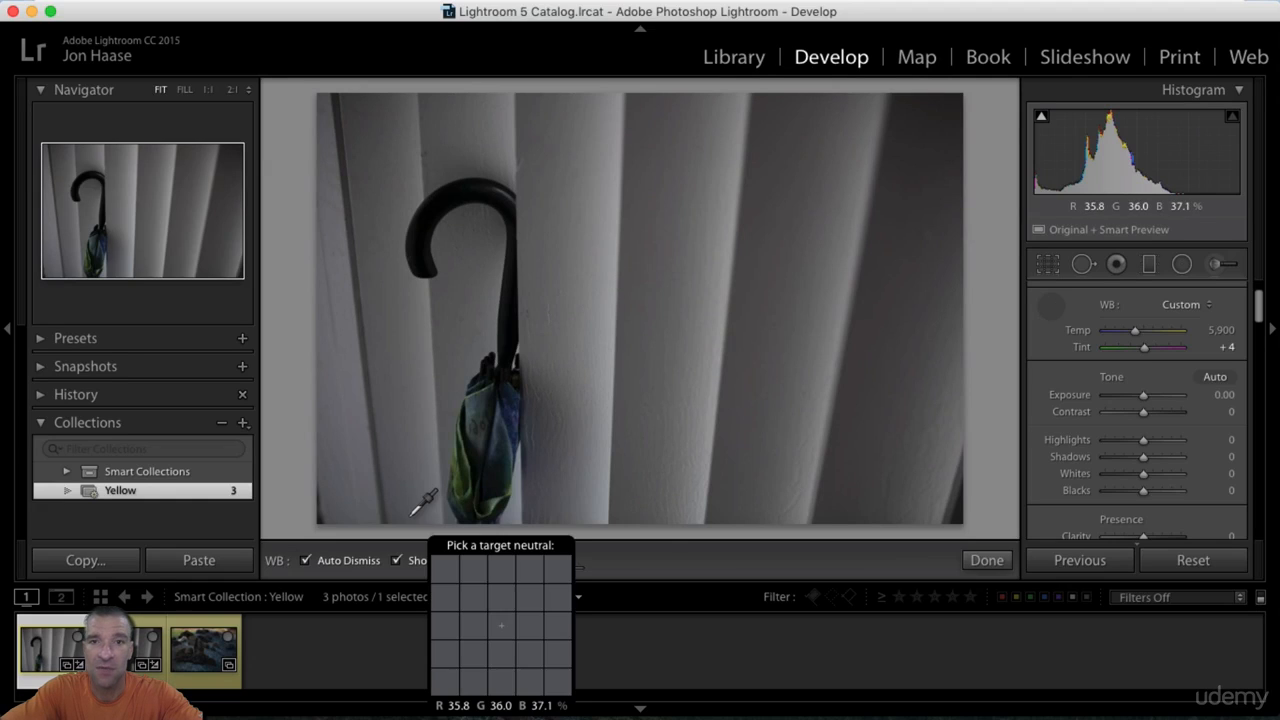
pyautogui.click(306, 561)
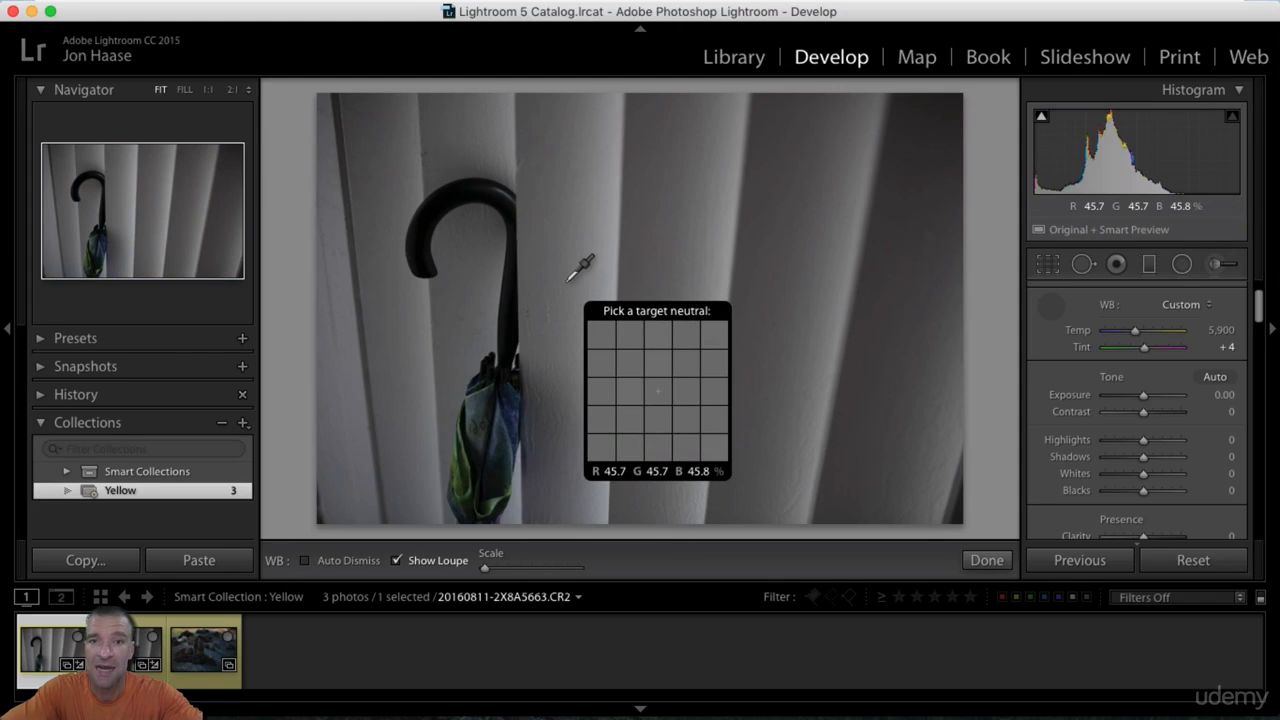
pyautogui.click(686, 253)
pyautogui.click(451, 141)
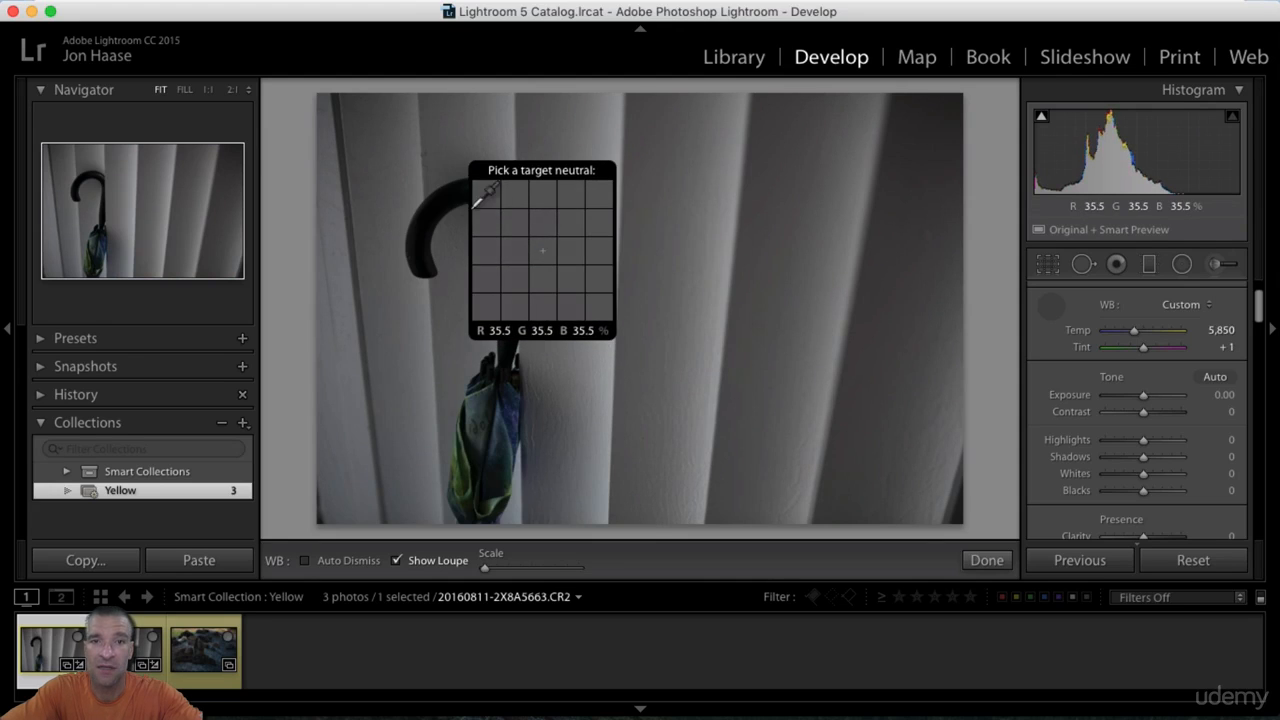
pyautogui.click(511, 401)
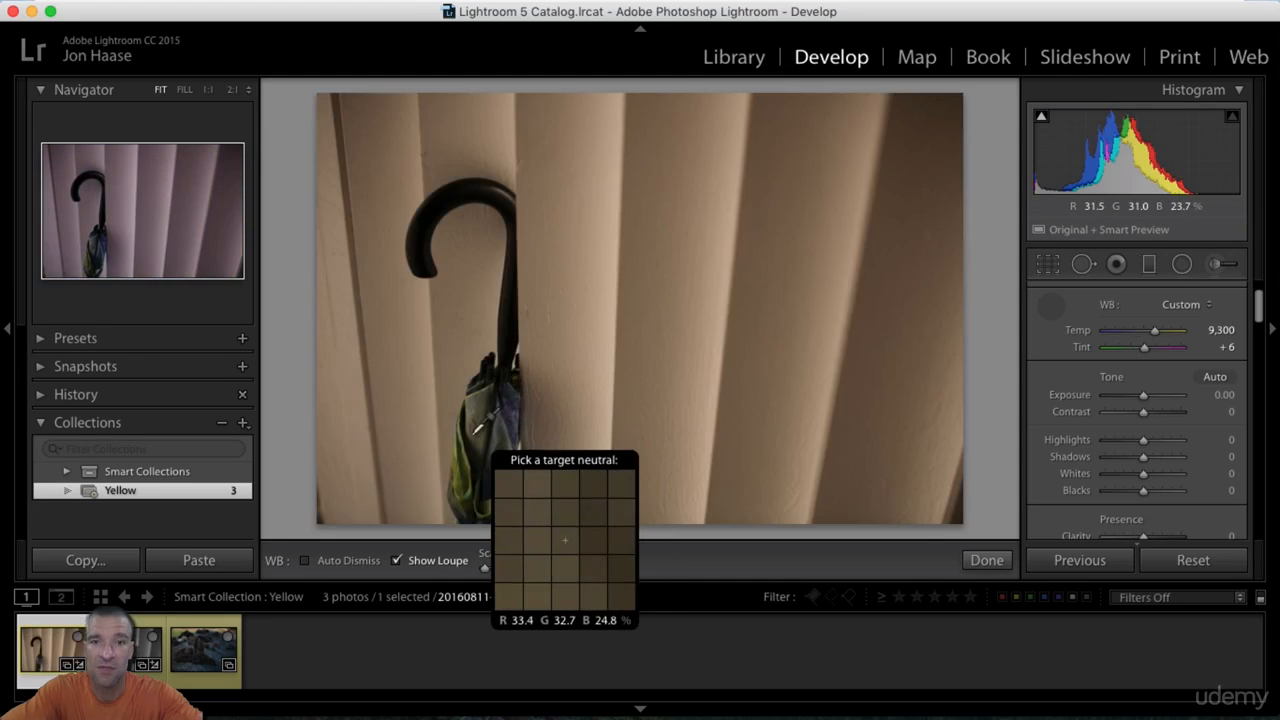
pyautogui.click(479, 429)
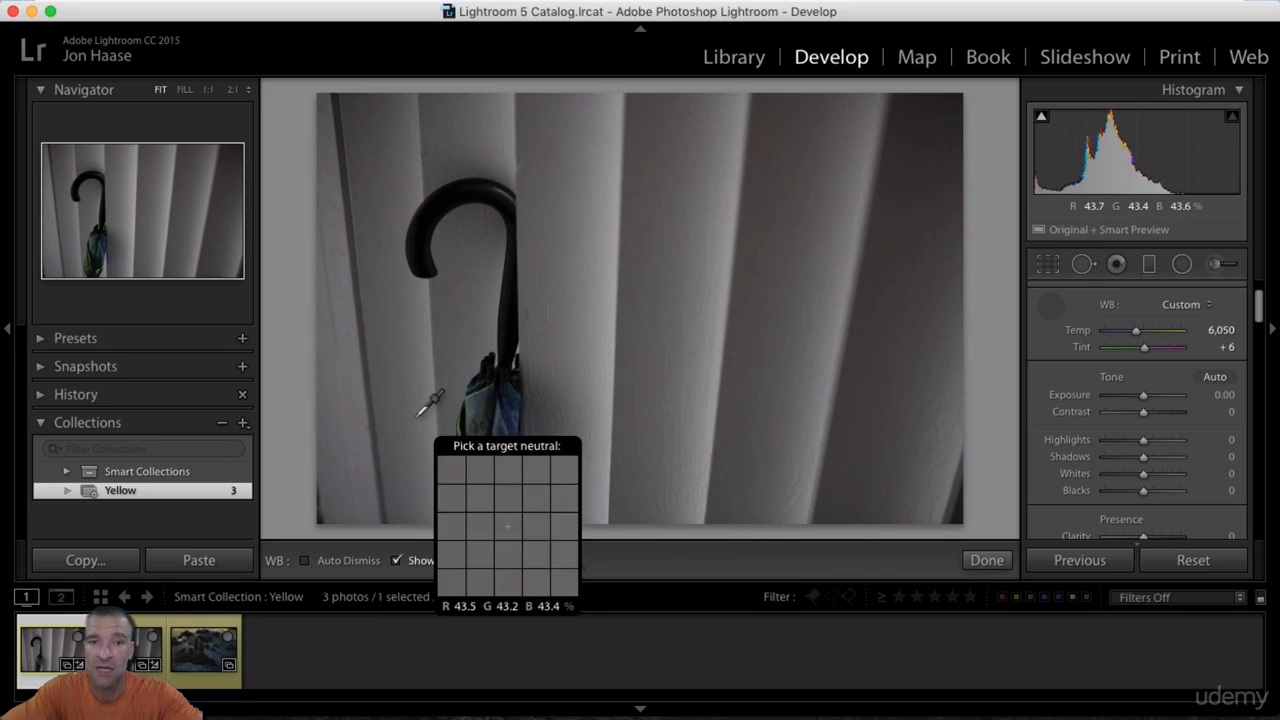
pyautogui.click(304, 561)
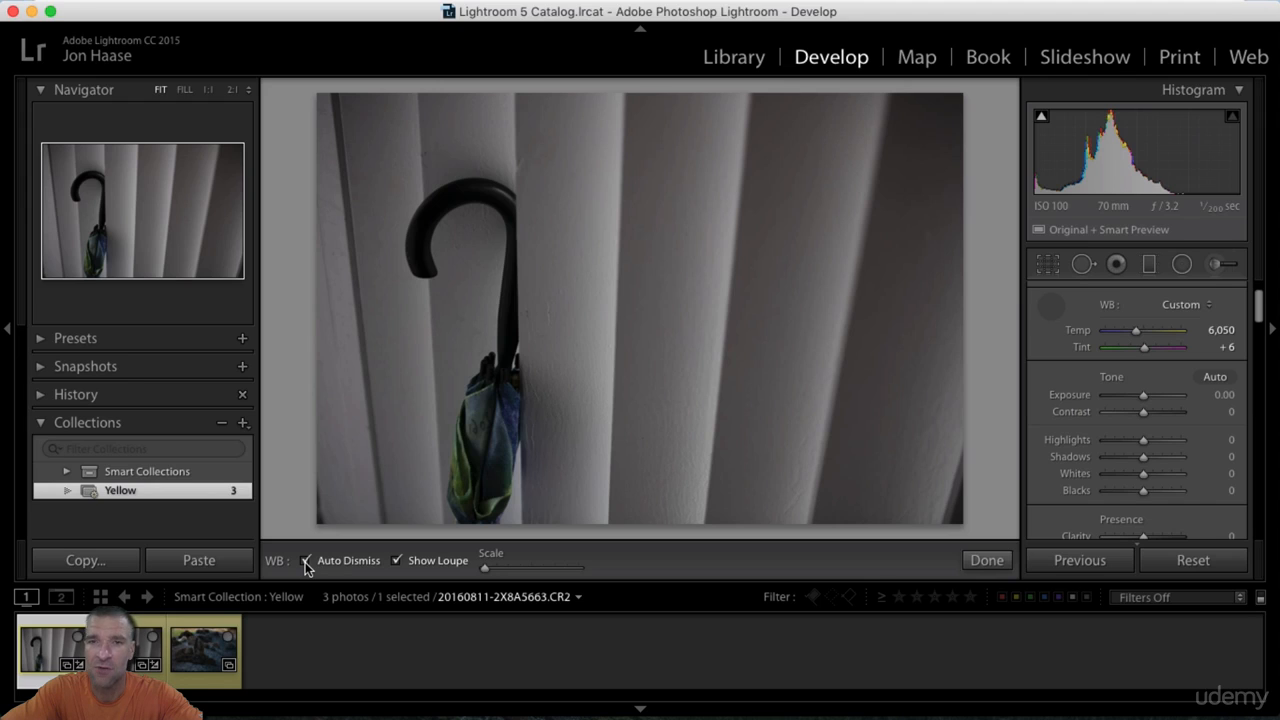
pyautogui.click(305, 562)
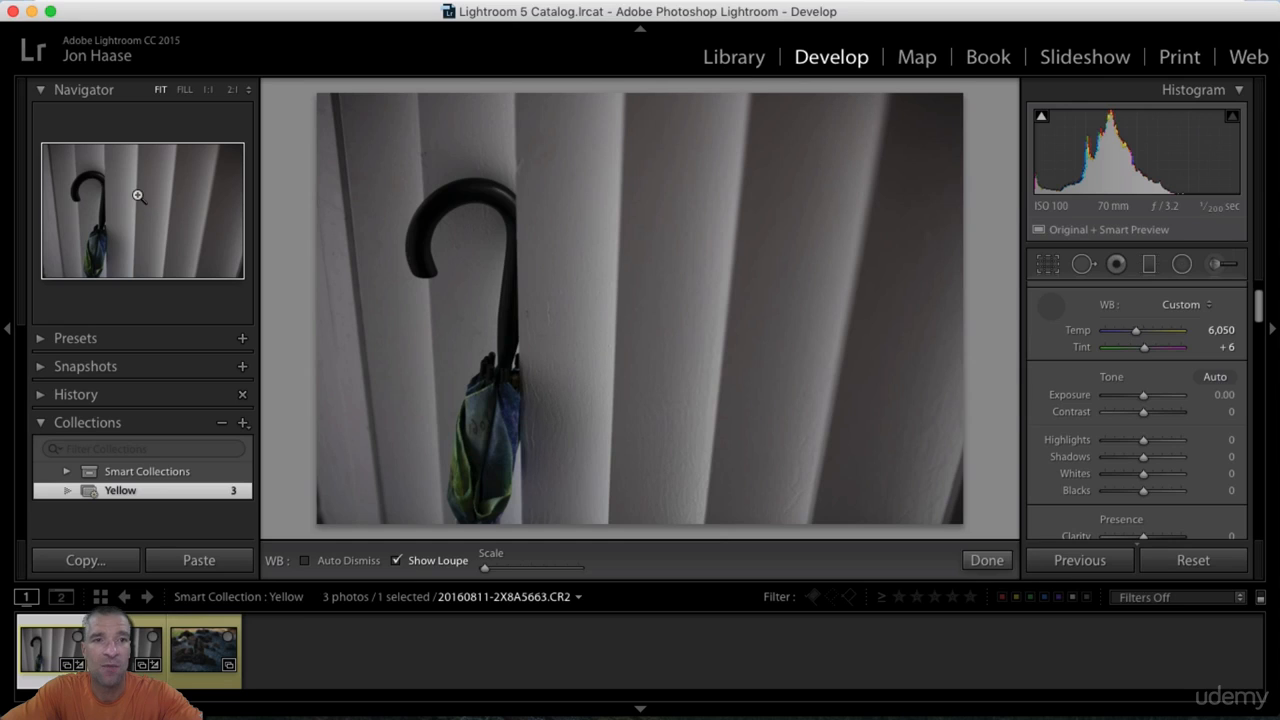
pyautogui.click(42, 91)
pyautogui.click(42, 91)
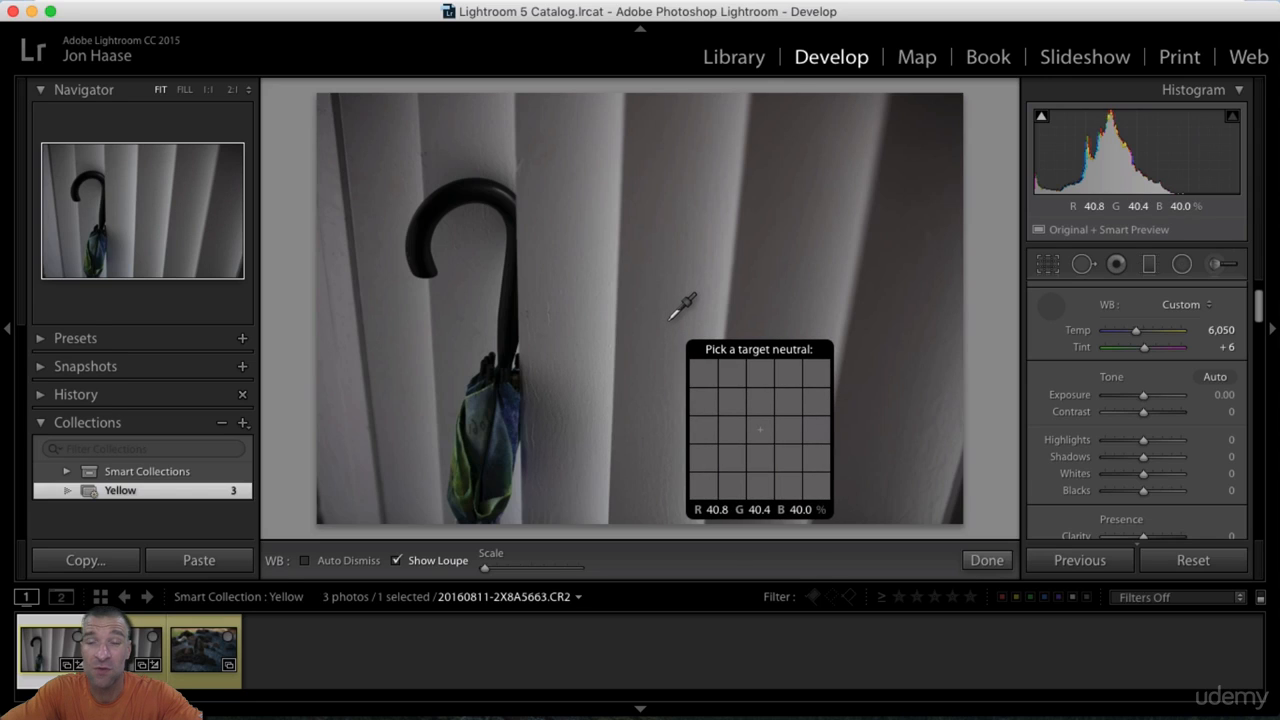
# Sample the wall as neutral and shift the temperature to a cool 3,539 and a warm 37,529, ending at 6,288.
pyautogui.click(672, 317)
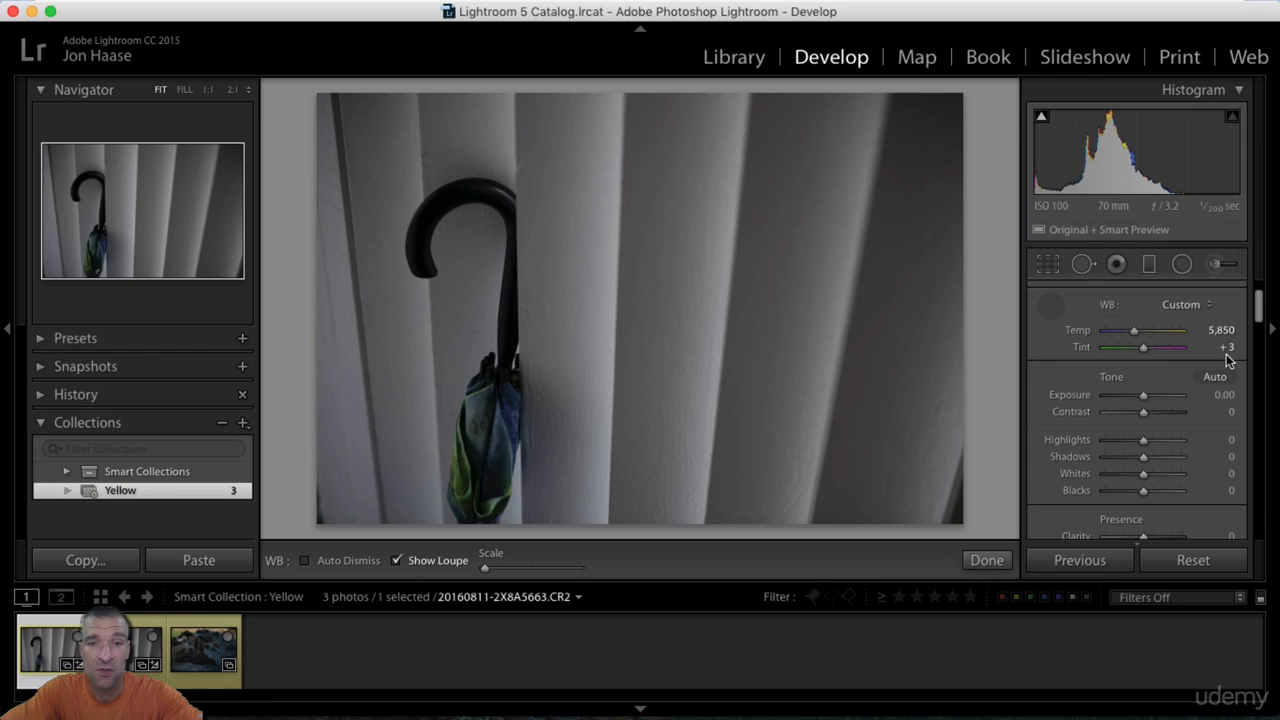
pyautogui.click(1135, 331)
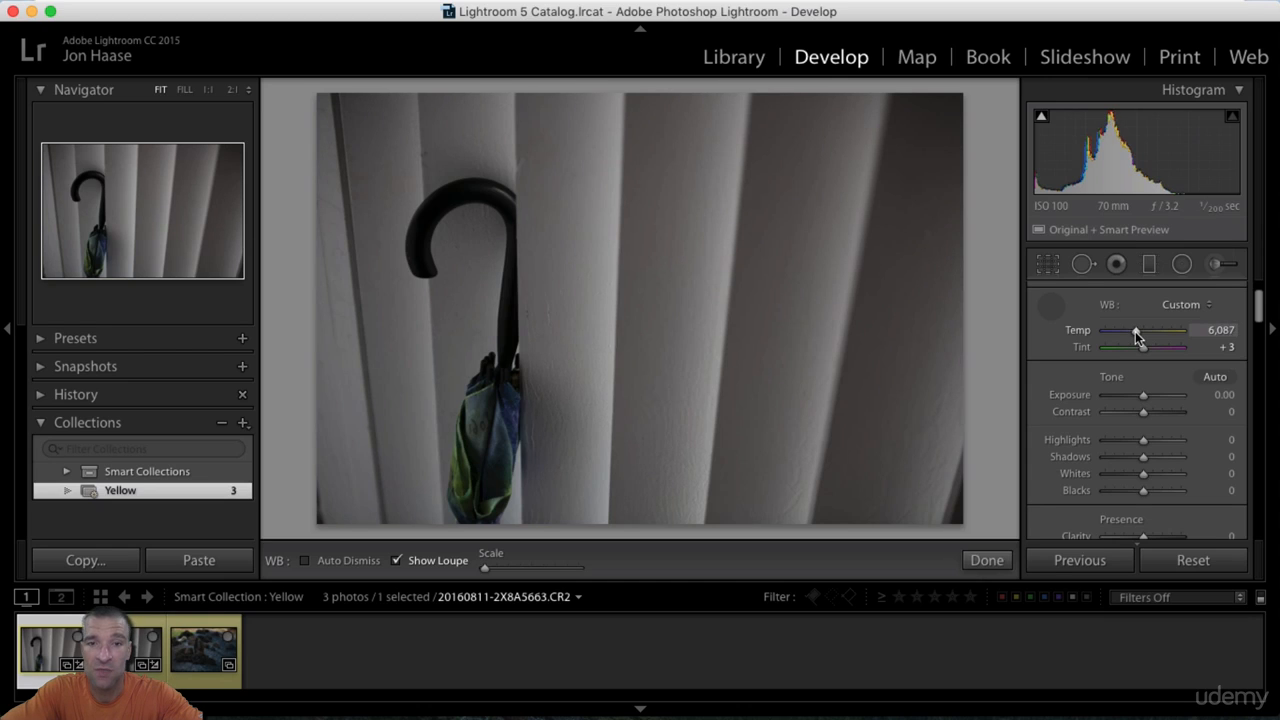
pyautogui.moveTo(1135, 331); pyautogui.dragTo(1118, 347)
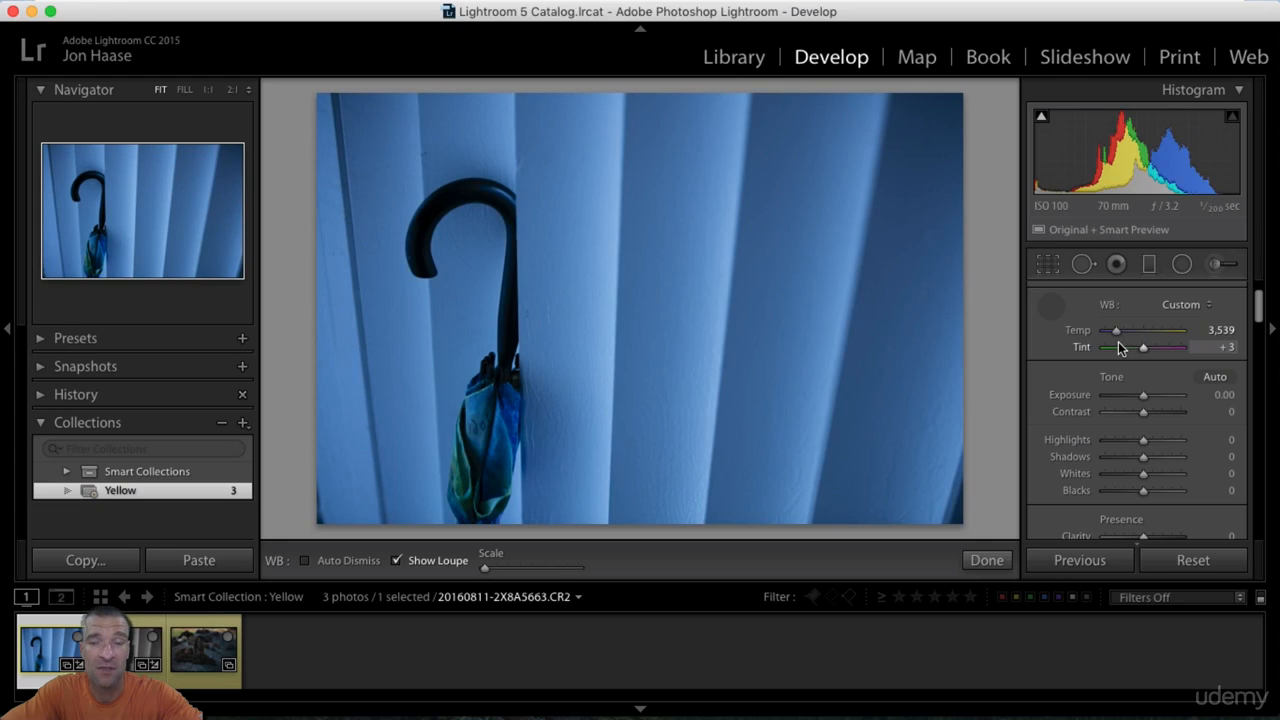
pyautogui.moveTo(1117, 333); pyautogui.dragTo(1178, 336)
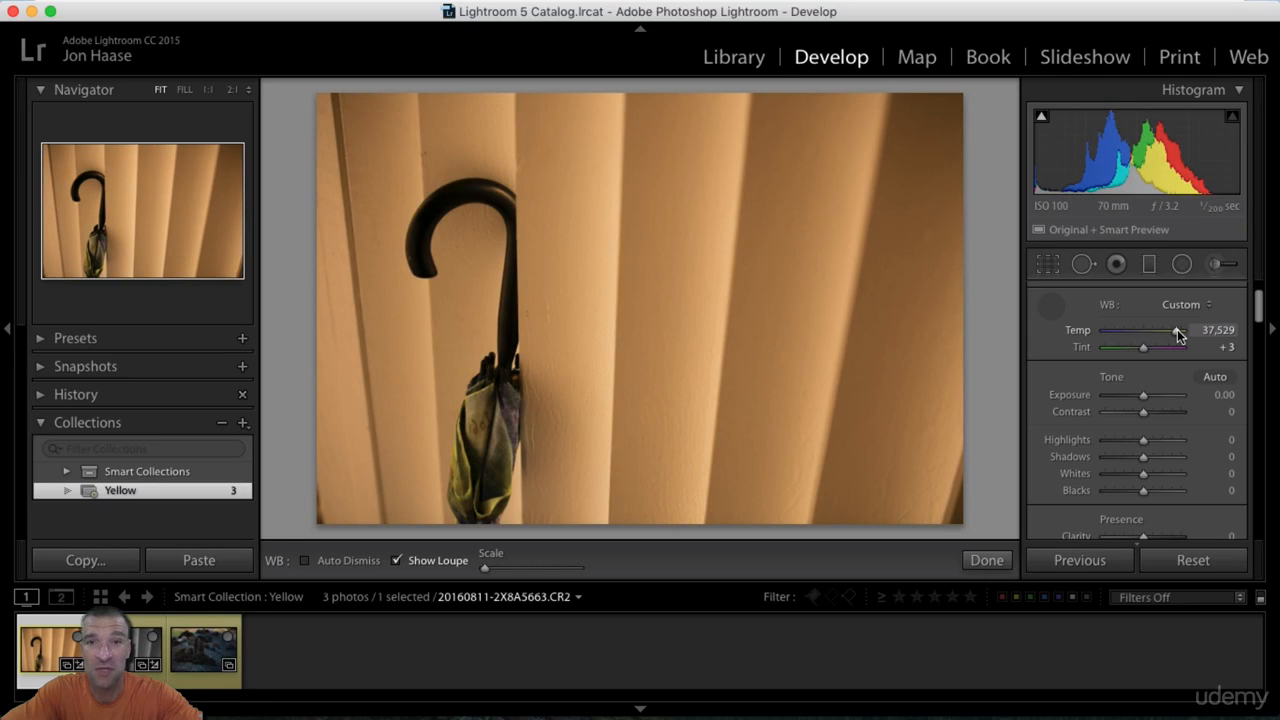
pyautogui.moveTo(1178, 335); pyautogui.dragTo(1137, 337)
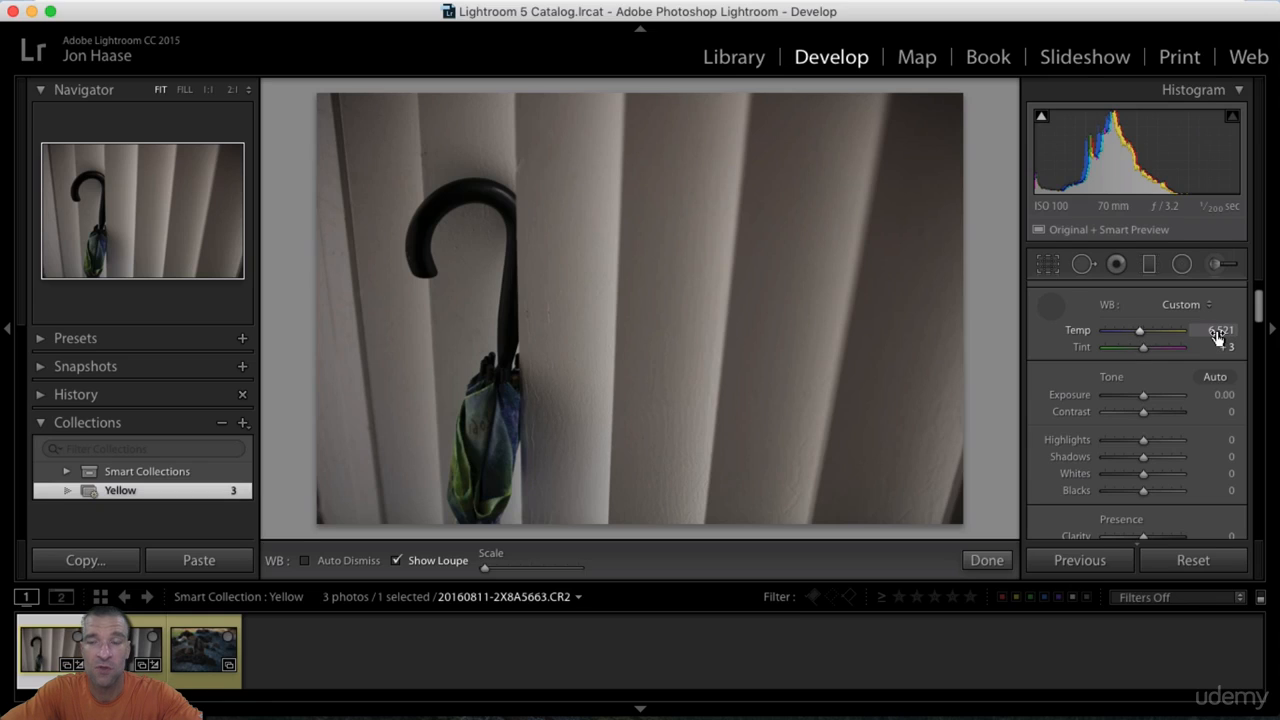
pyautogui.moveTo(1217, 337); pyautogui.dragTo(1233, 330)
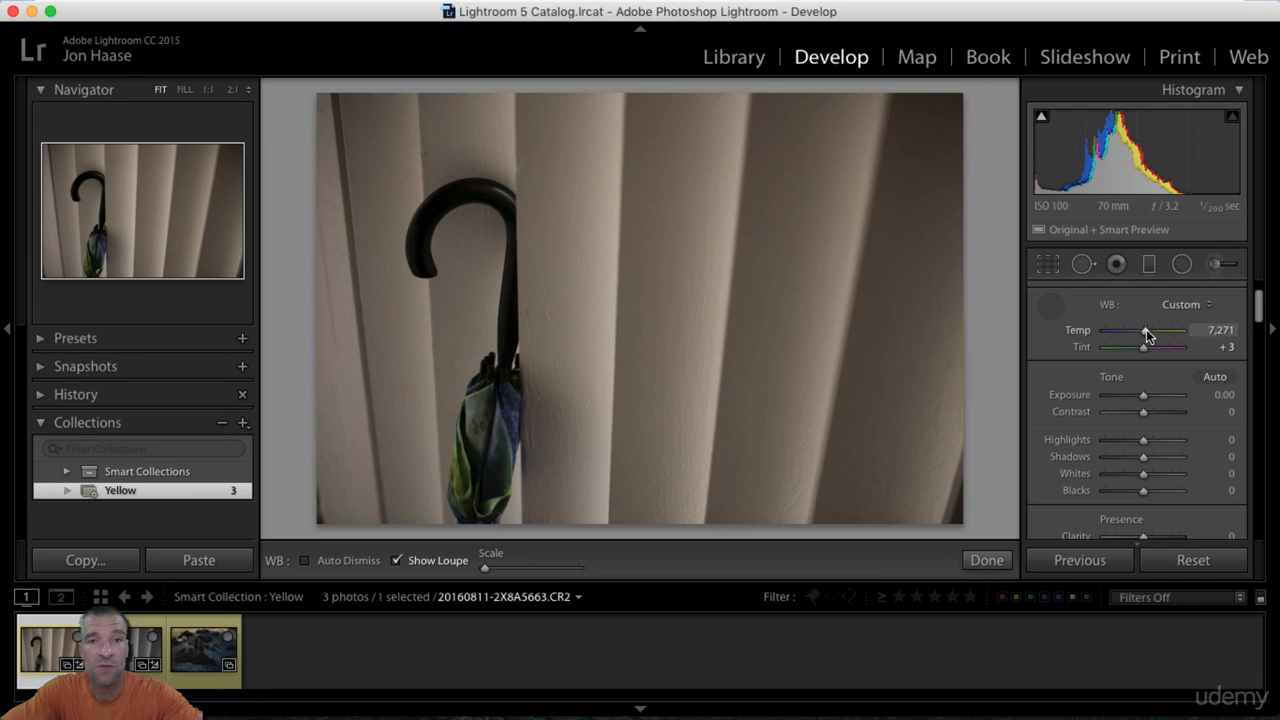
pyautogui.moveTo(1146, 329); pyautogui.dragTo(1139, 333)
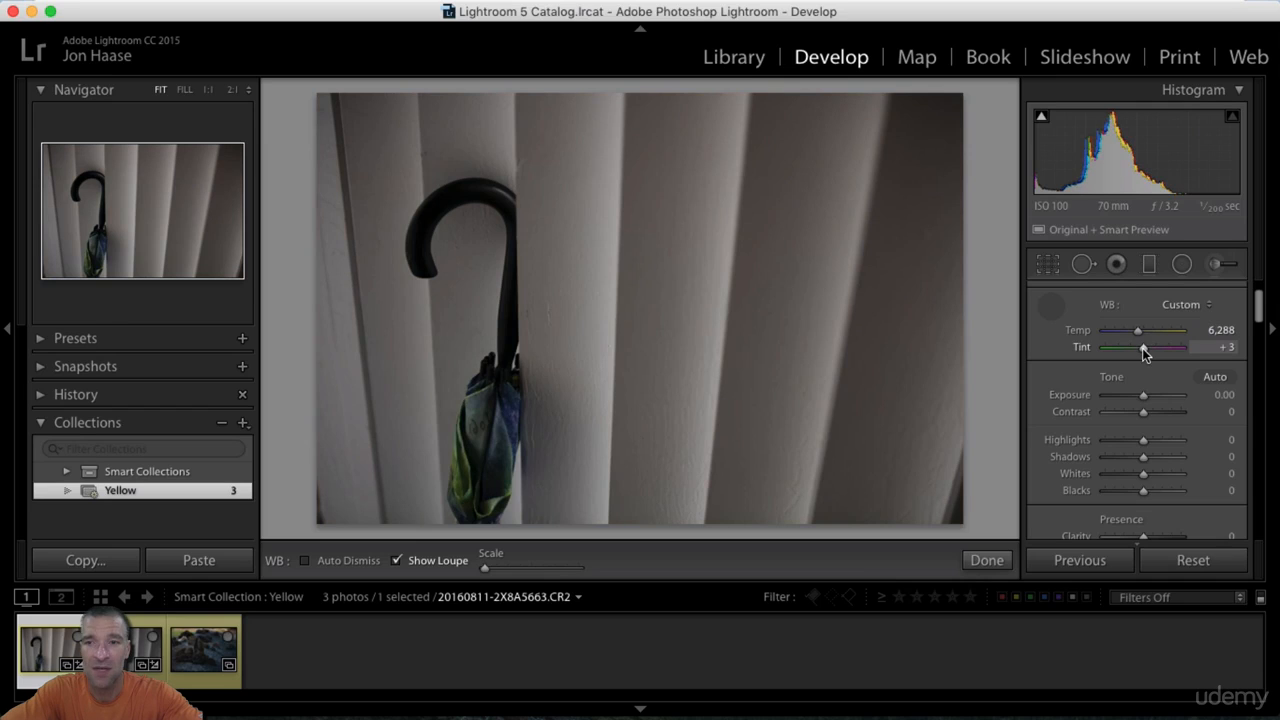
# Shift the tint to +79 and to -105, and reset it to its default.
pyautogui.moveTo(1142, 348); pyautogui.dragTo(1162, 349)
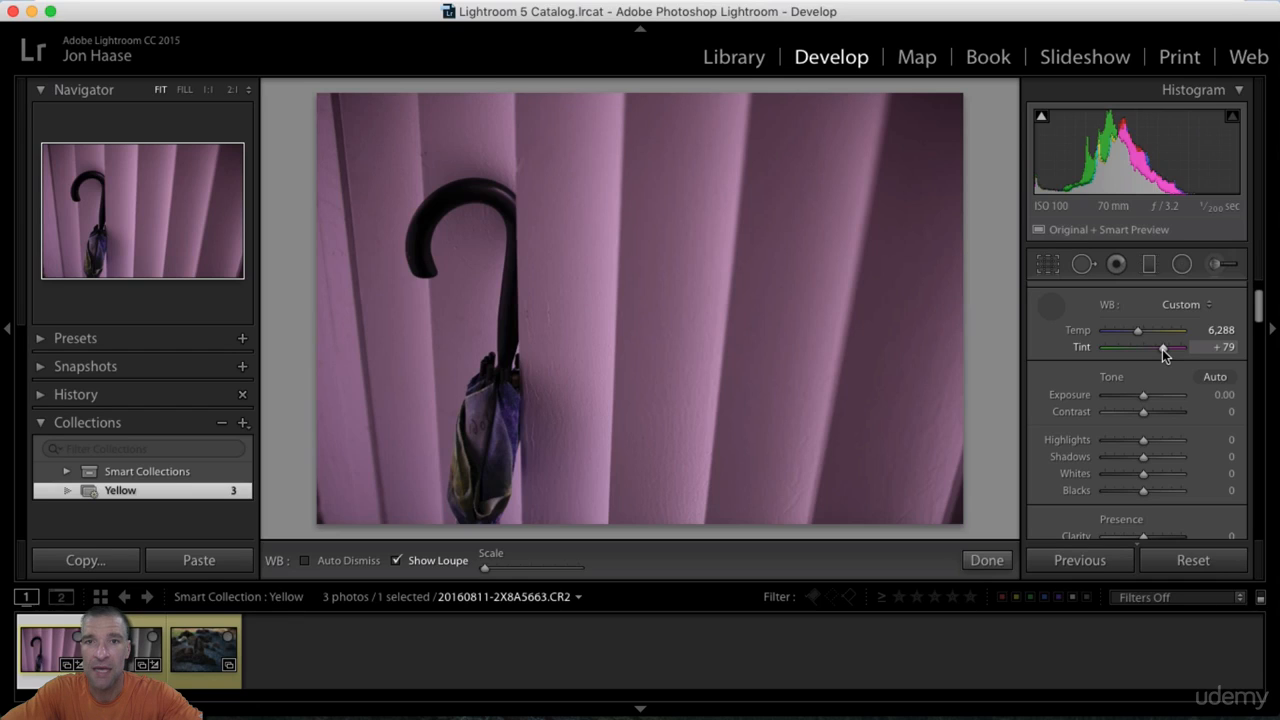
pyautogui.moveTo(1162, 349); pyautogui.dragTo(1115, 354)
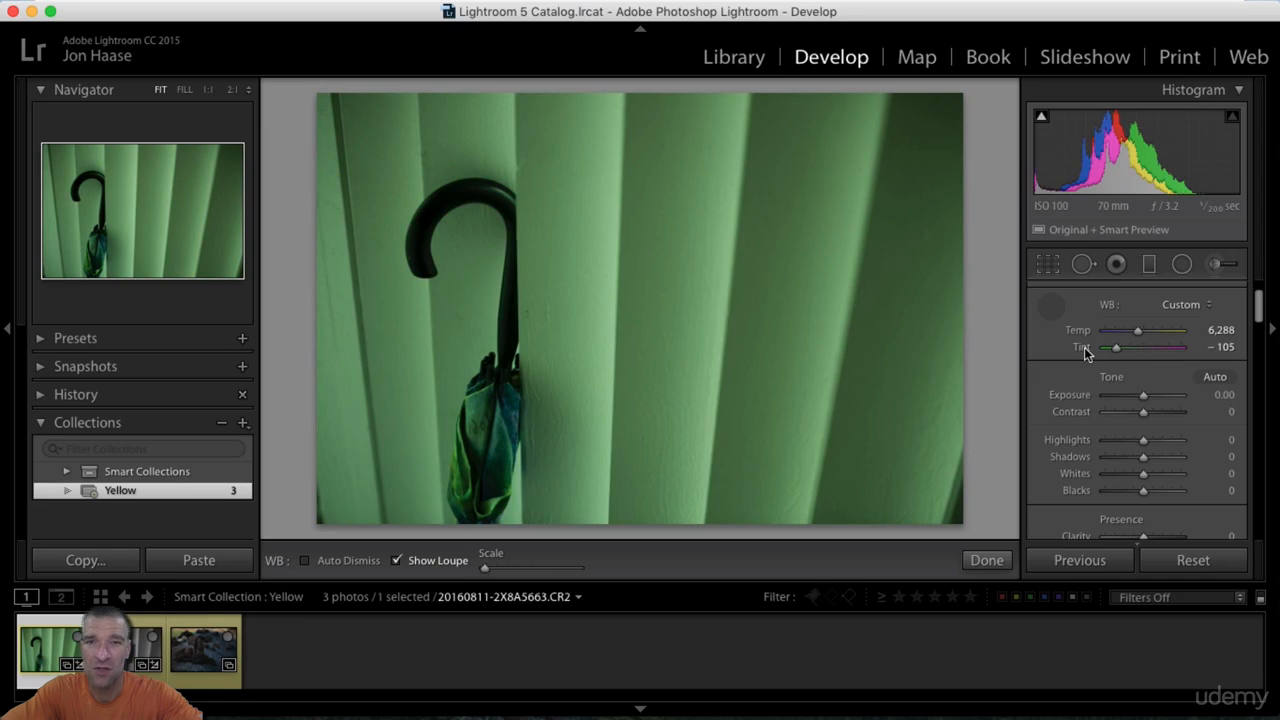
pyautogui.doubleClick(1082, 347)
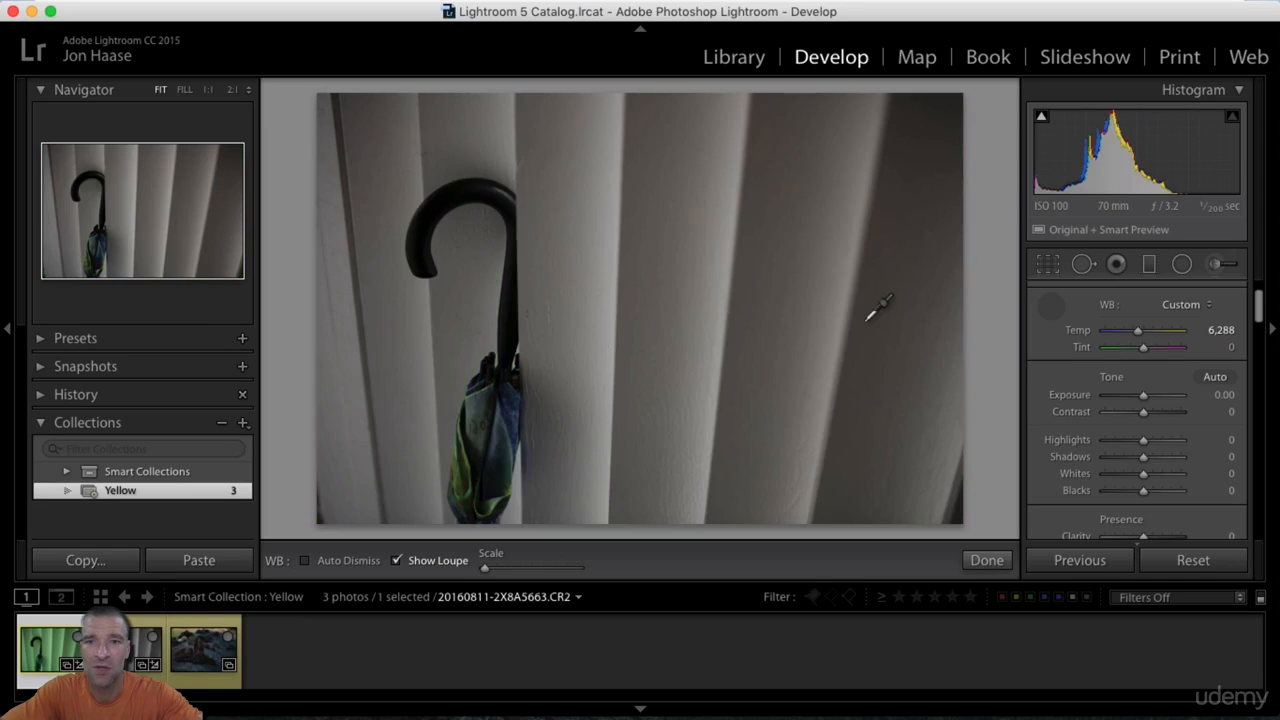
# Set the white balance with the White Balance Selector by sampling the wall panel to the right of the umbrella as neutral.
pyautogui.press('w')
pyautogui.click(684, 292)
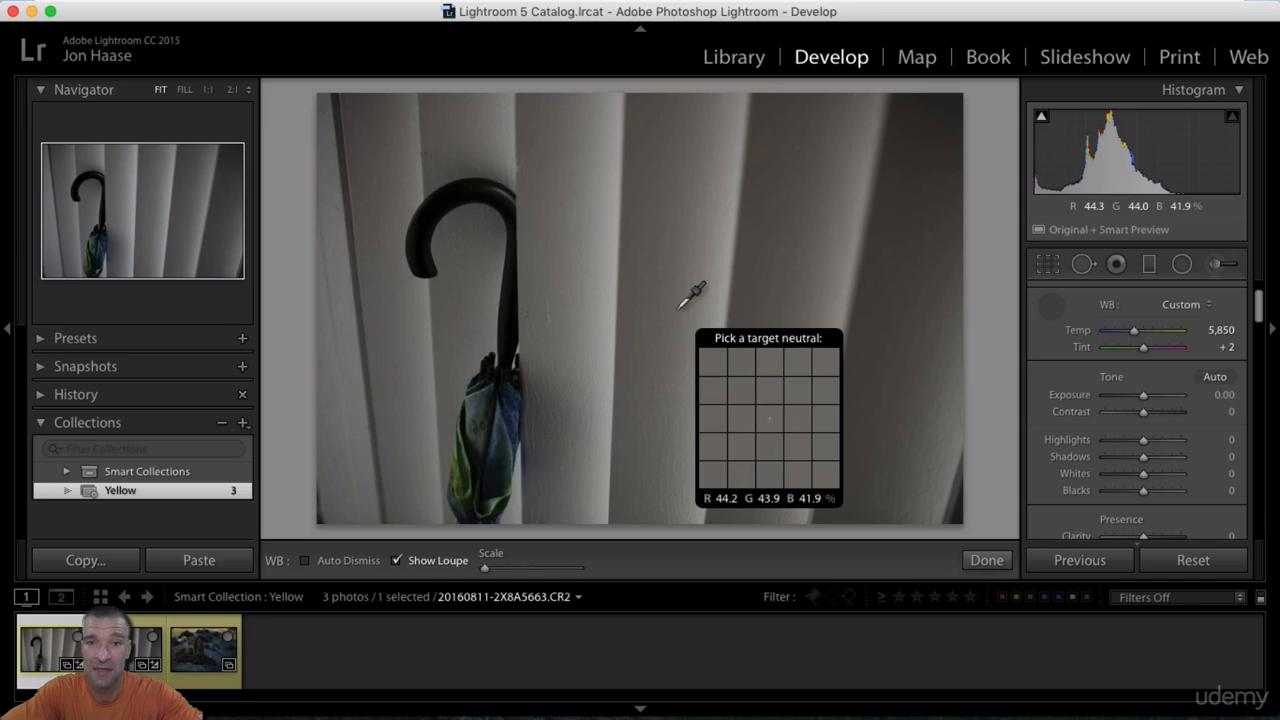
# Shift the umbrella photo's temperature to a cool 3,889 and go to the photo with the color checker.
pyautogui.moveTo(1132, 337); pyautogui.dragTo(1117, 338)
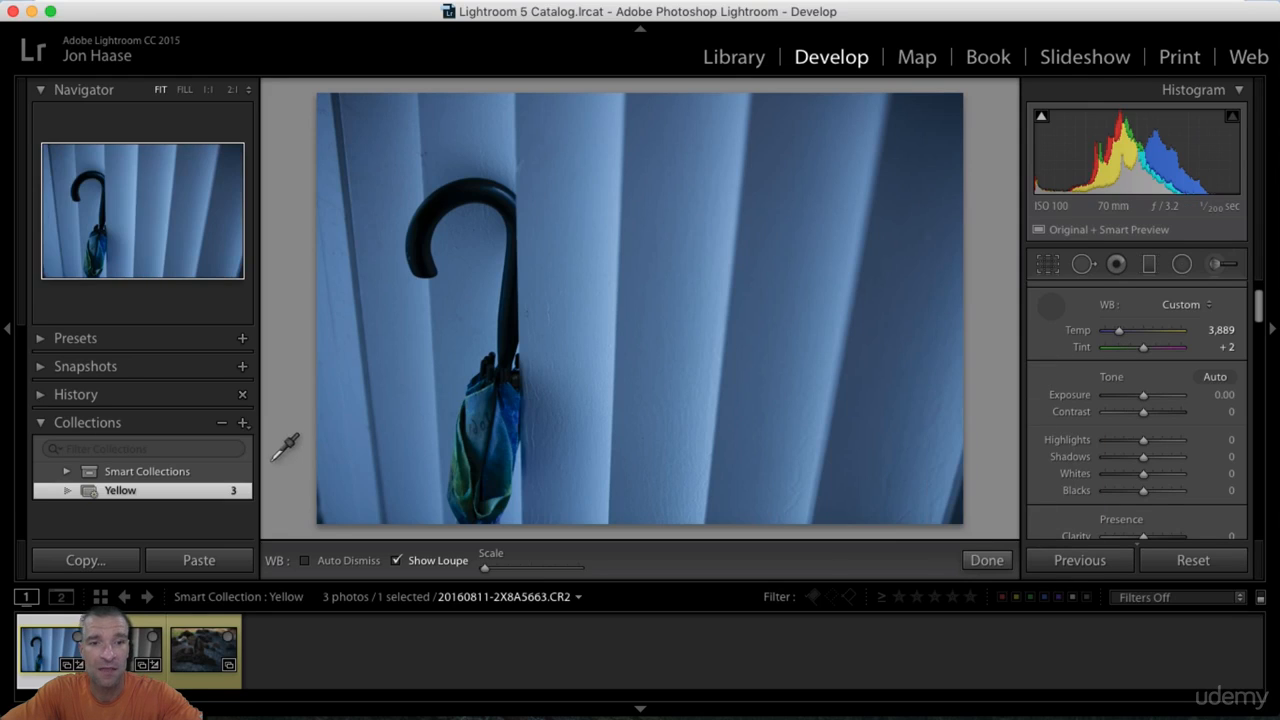
pyautogui.press('Right')
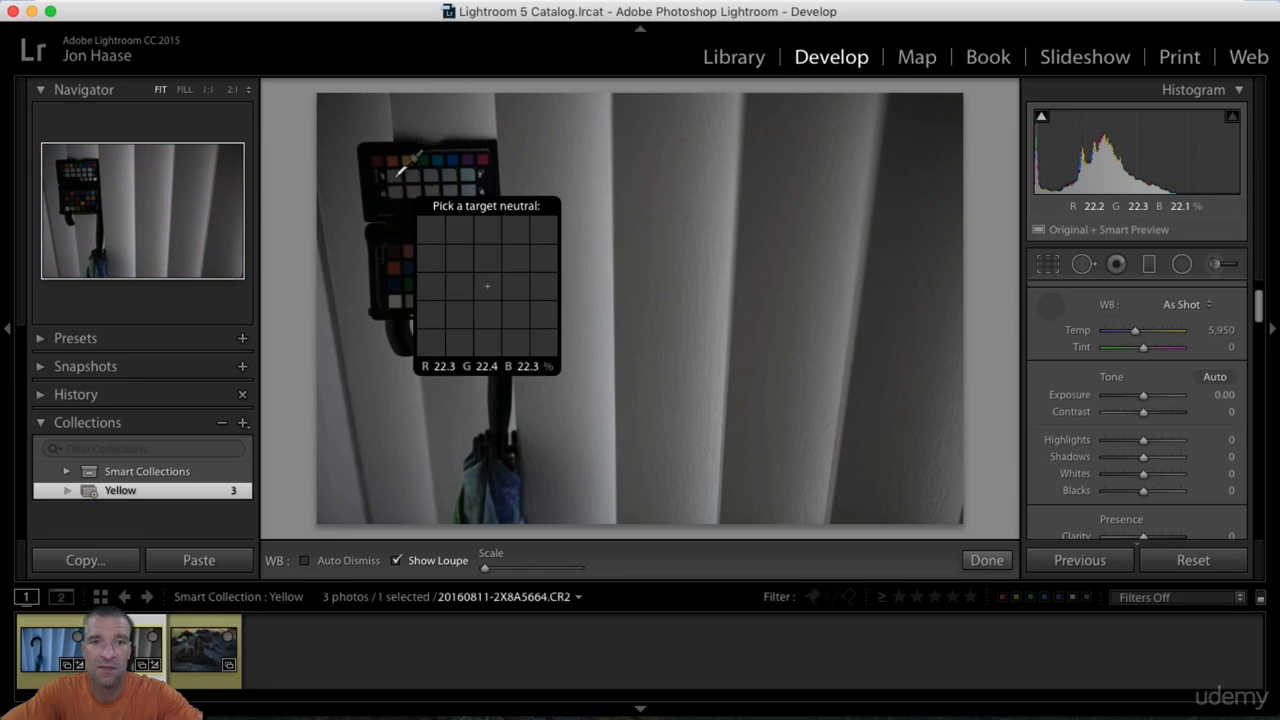
# Zoom in on the color checker and sample the first gray patch beside the portrait symbol as neutral with the White Balance Selector.
pyautogui.press('Escape')
pyautogui.click(403, 171)
pyautogui.moveTo(429, 194); pyautogui.dragTo(574, 206)
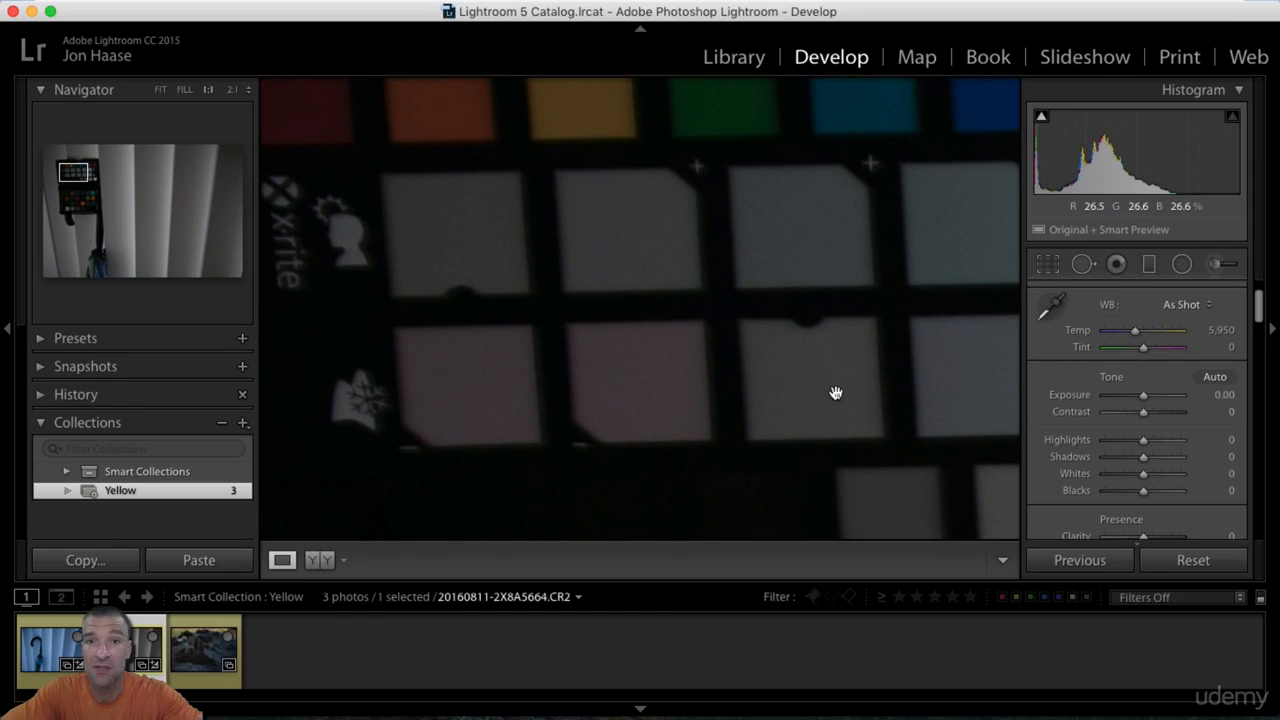
pyautogui.press('w')
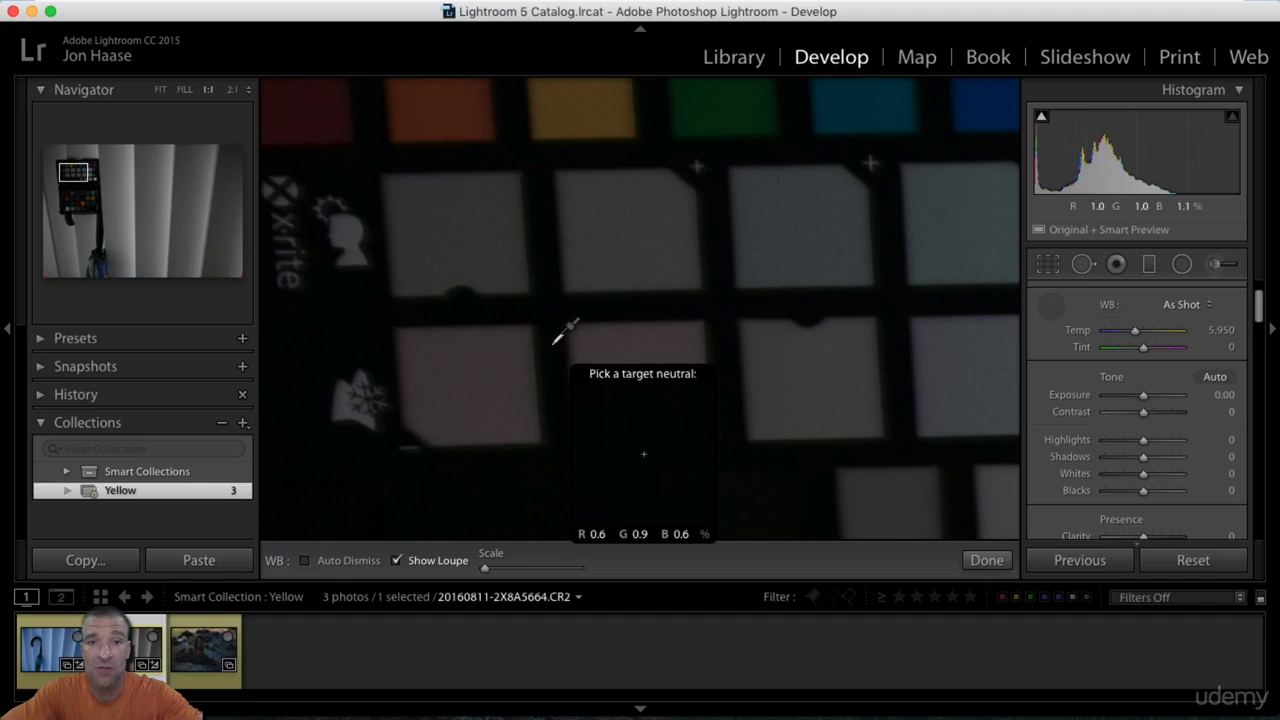
pyautogui.click(462, 228)
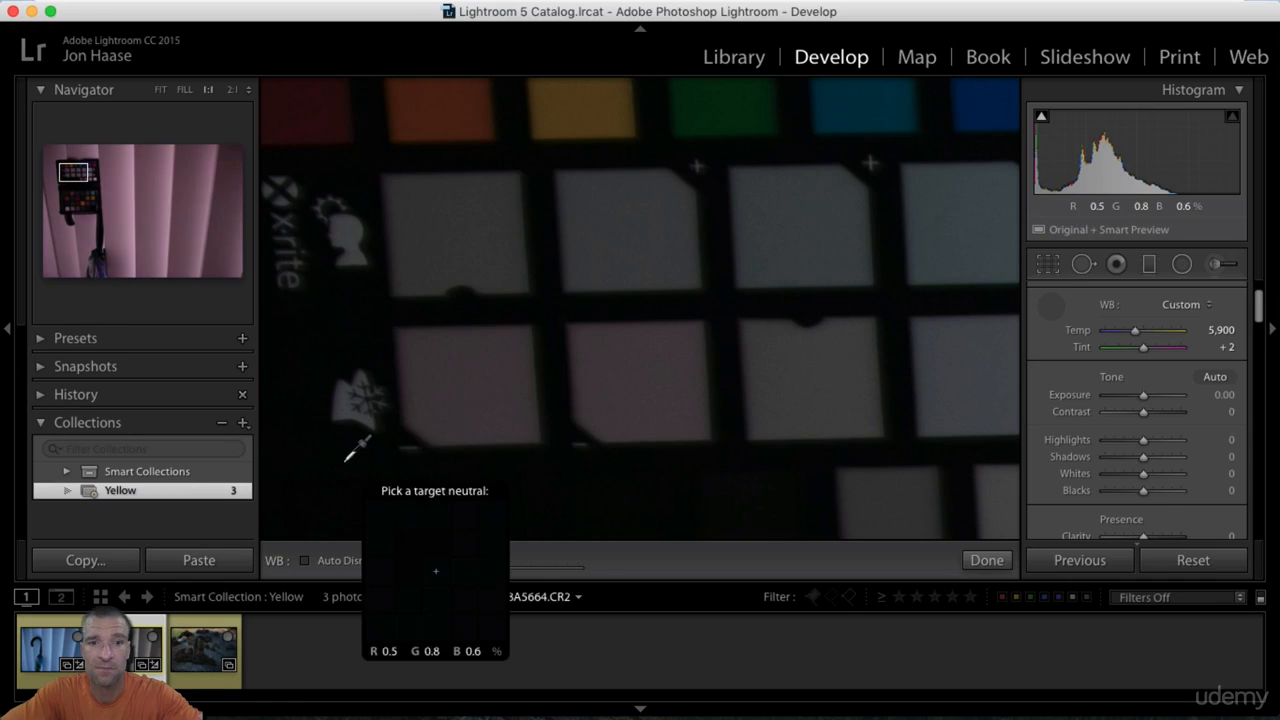
pyautogui.click(457, 217)
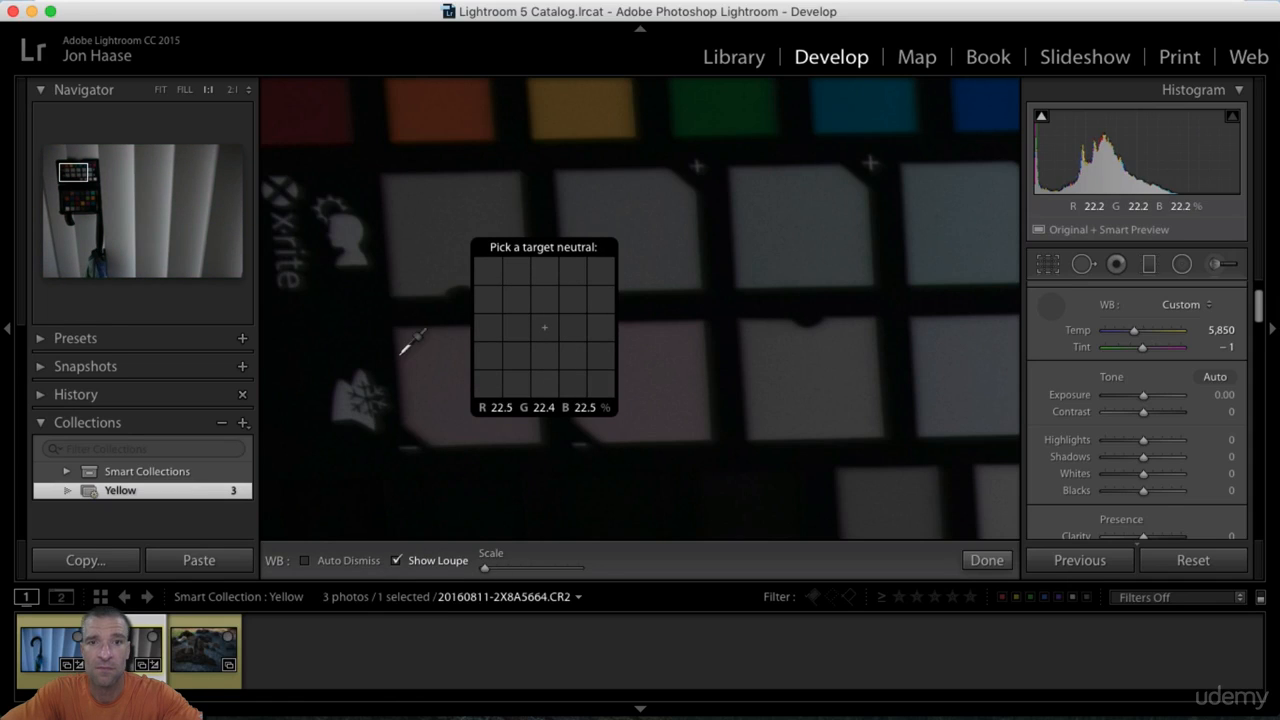
# Enable Auto Dismiss, resample the color checker's first gray patch as neutral, and return to the full photo view.
pyautogui.click(305, 560)
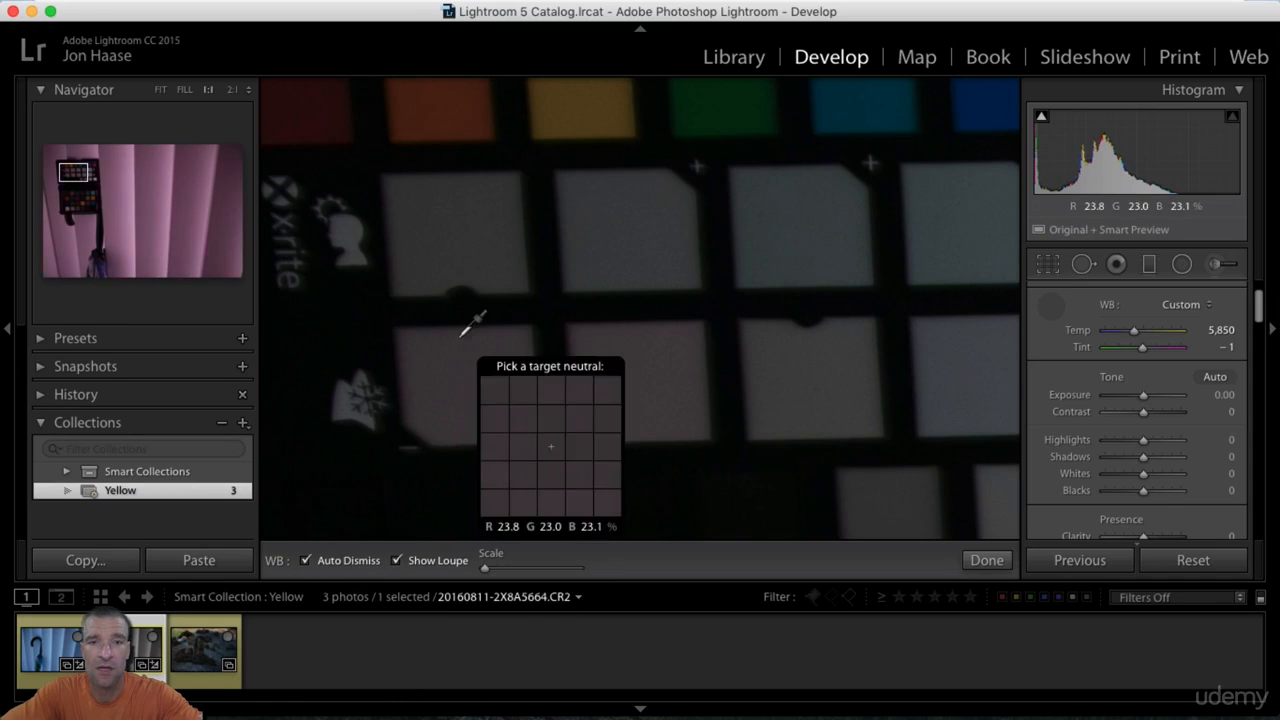
pyautogui.click(460, 224)
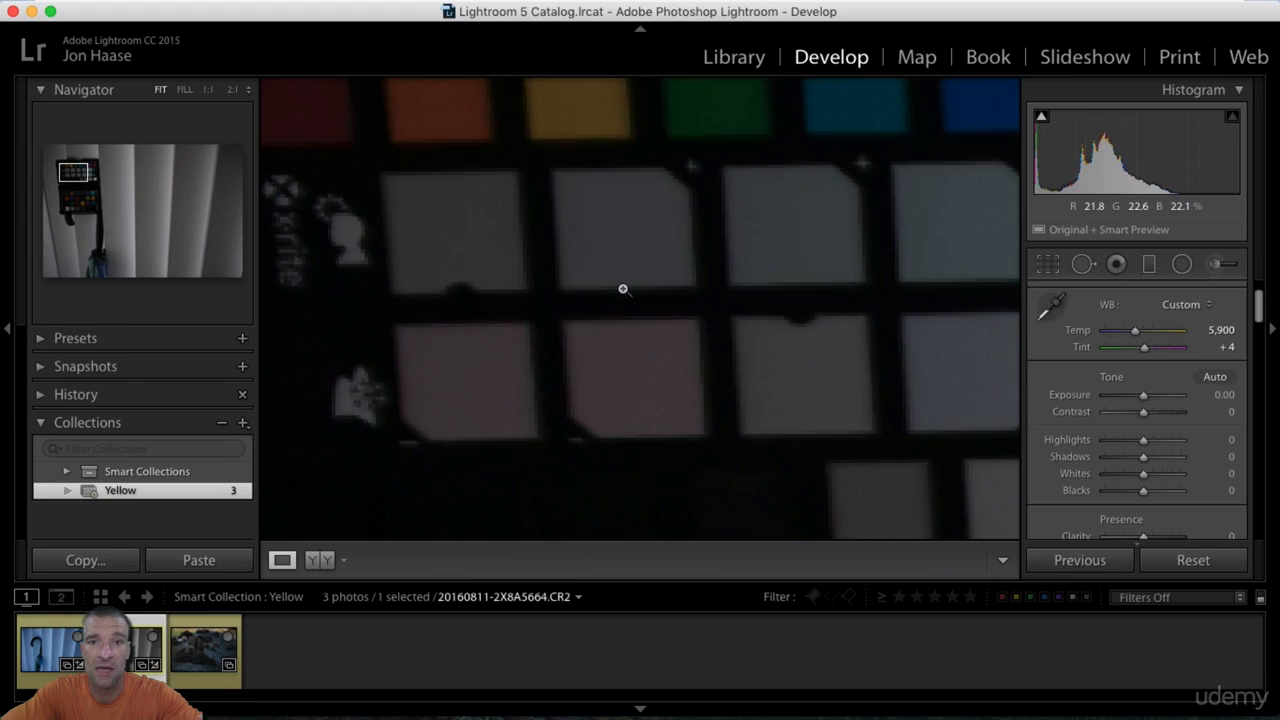
pyautogui.click(623, 287)
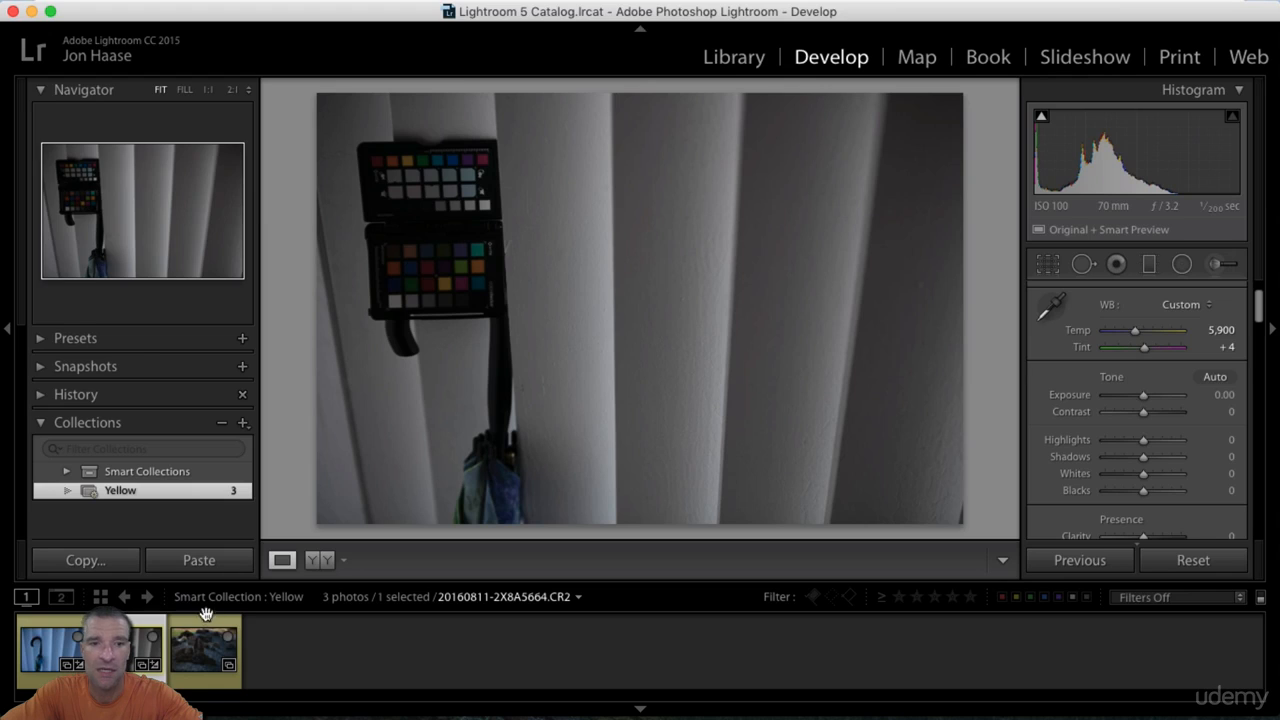
# Open the rock garden photo and sample the gray gravel just right of the standing stone as the white balance neutral.
pyautogui.click(200, 648)
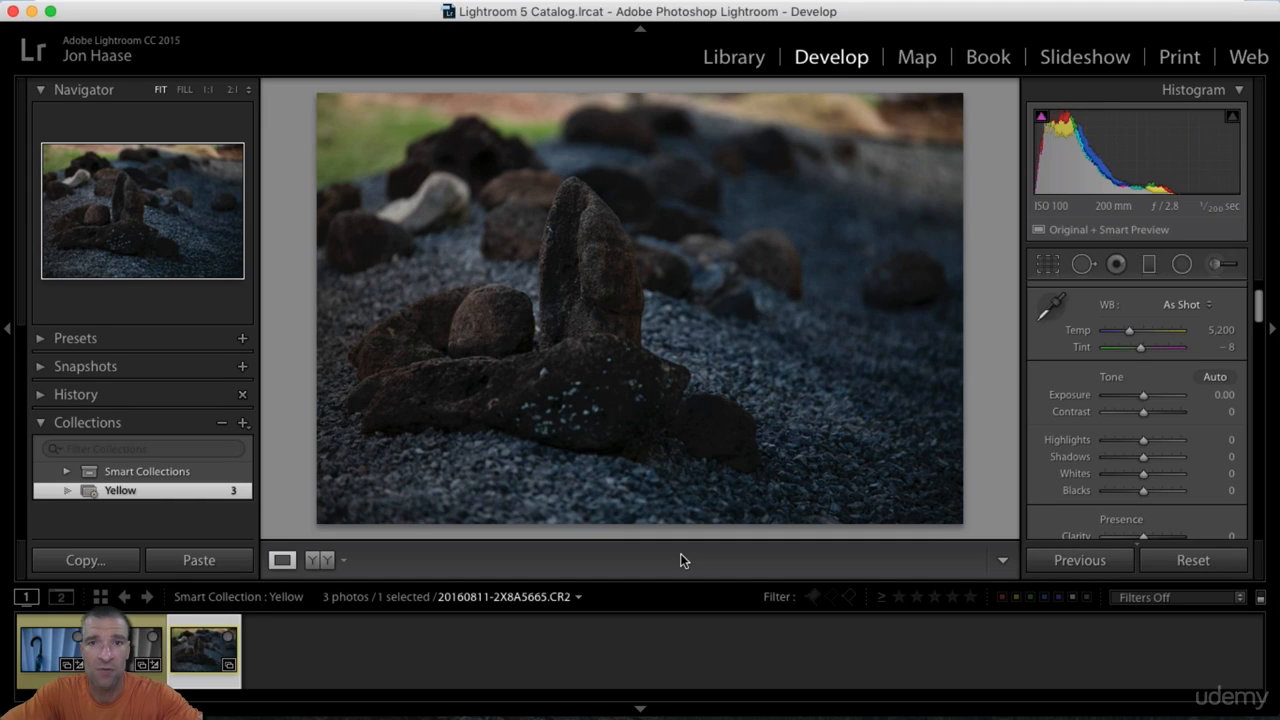
pyautogui.press('w')
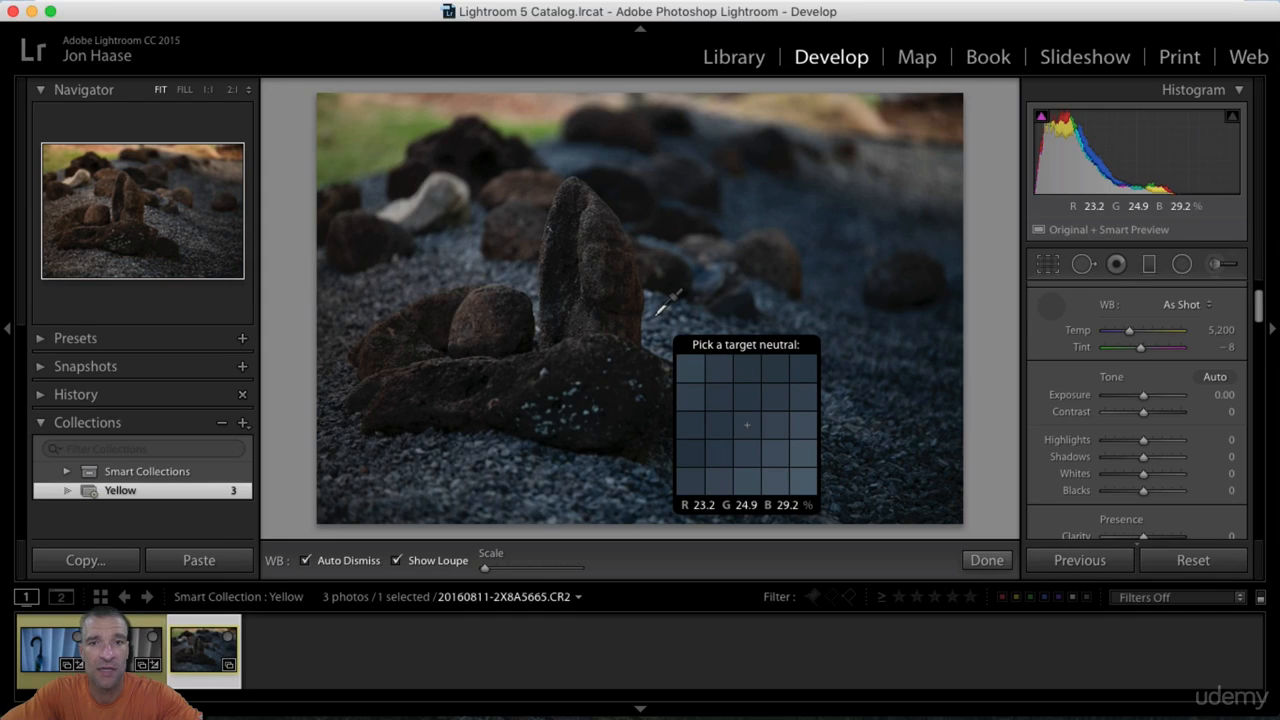
pyautogui.click(657, 313)
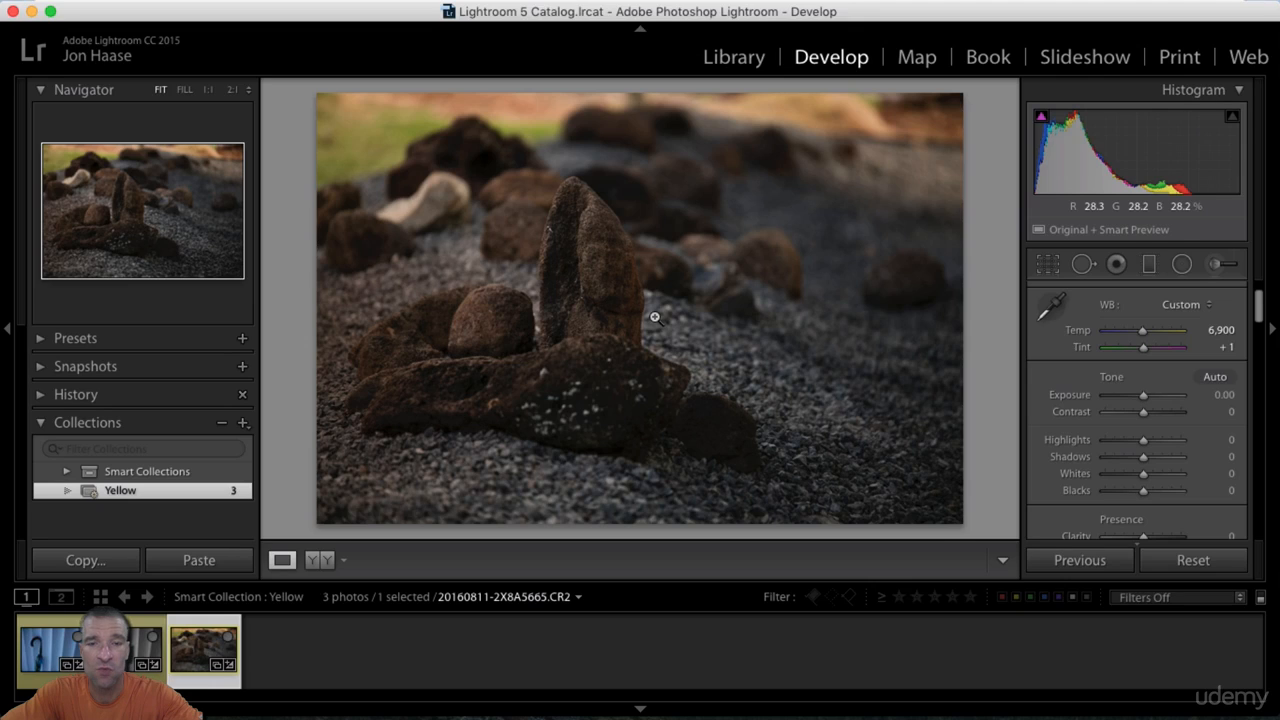
# Warm the temperature to 13,179, and resample the neutral from the gravel on either side of the standing stone.
pyautogui.press('w')
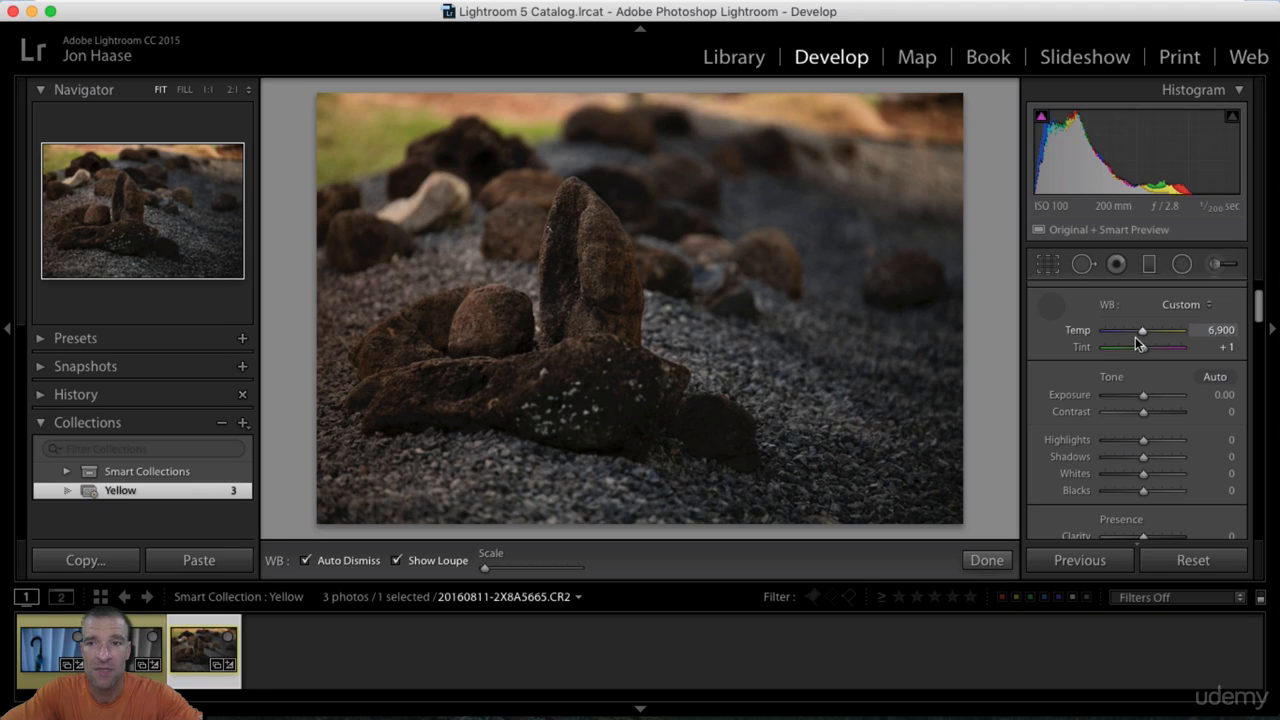
pyautogui.moveTo(1144, 332); pyautogui.dragTo(1165, 333)
pyautogui.press('w')
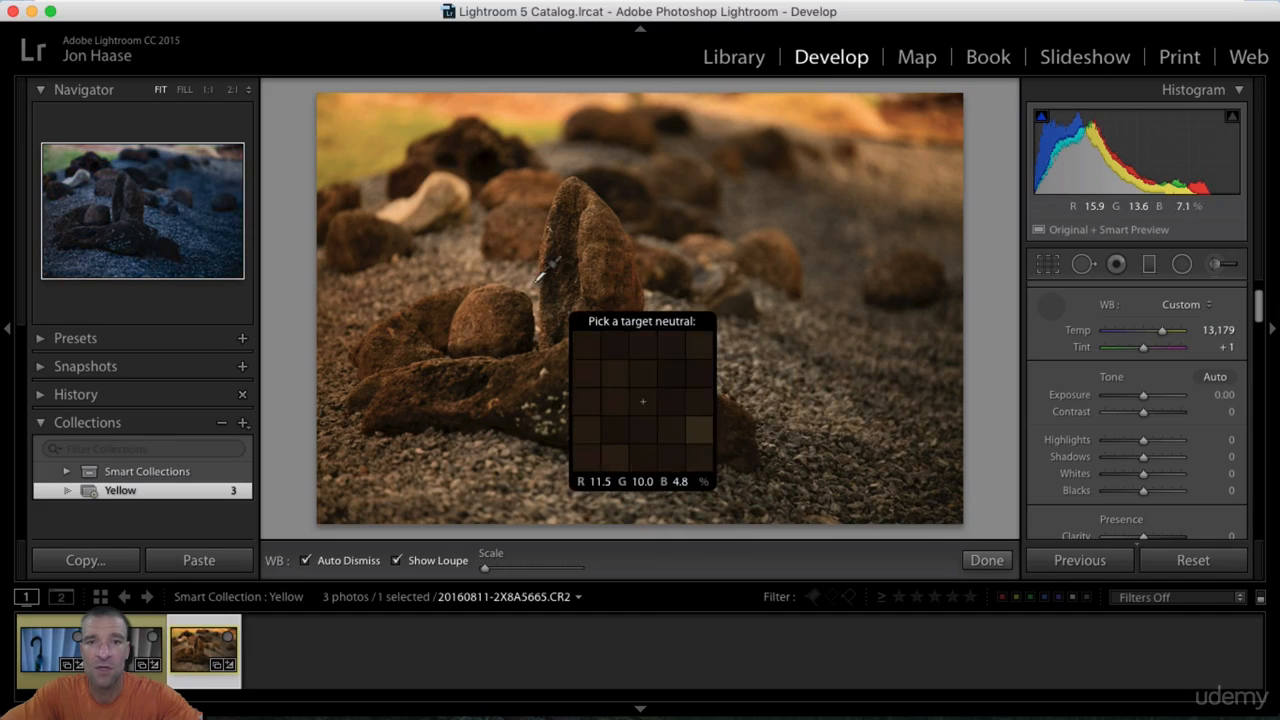
pyautogui.click(446, 279)
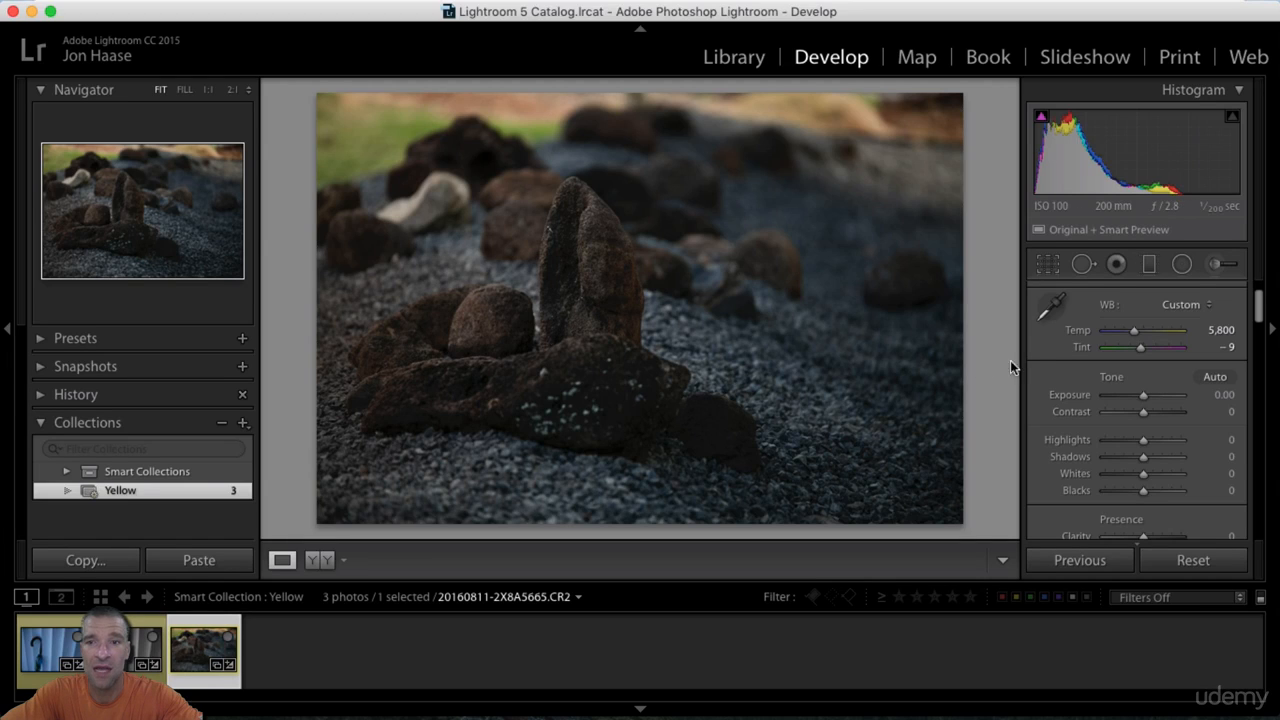
pyautogui.press('w')
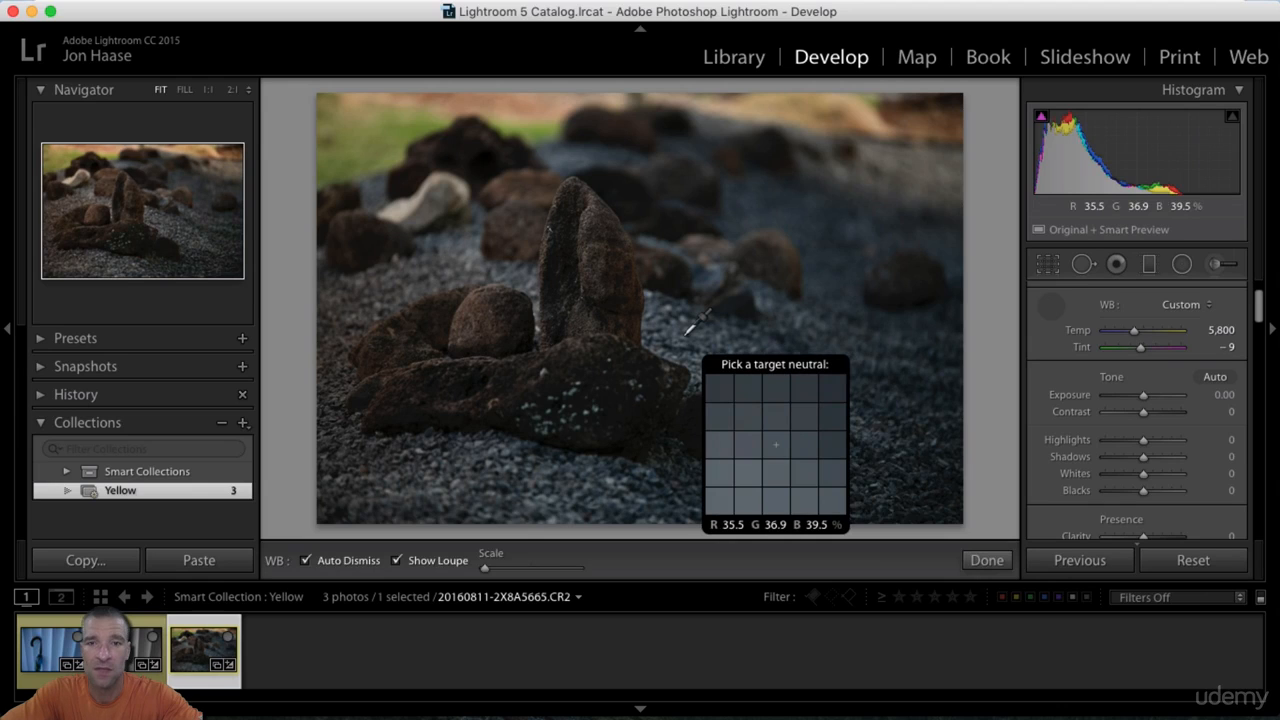
pyautogui.click(687, 332)
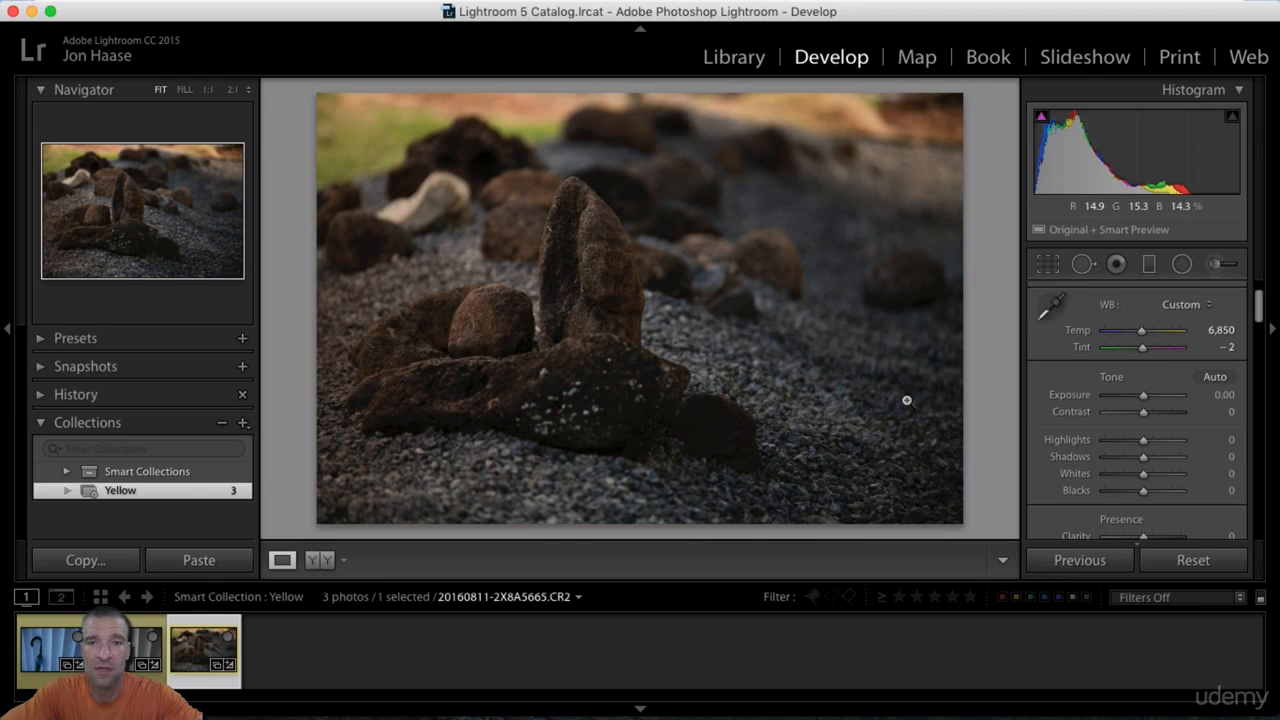
# Reactivate the White Balance Selector with Auto Dismiss off and sample various neutral targets across the gravel, rocks and background, ending on the gravel.
pyautogui.press('w')
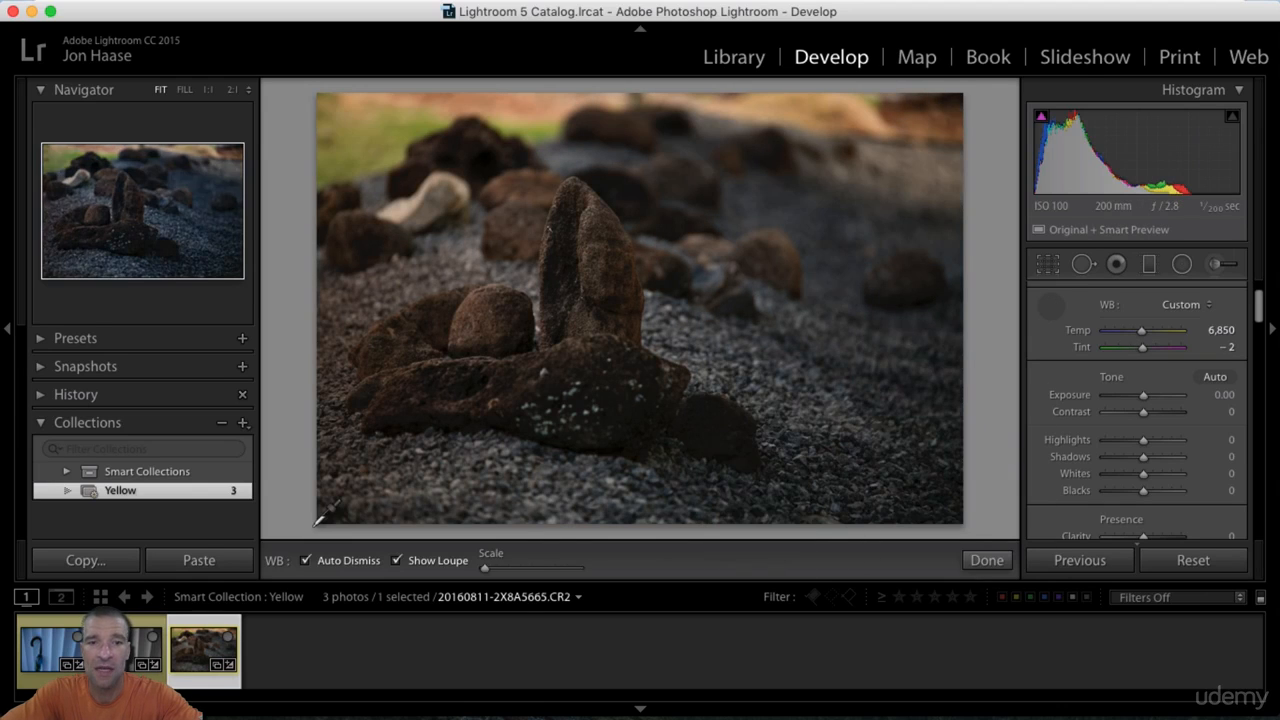
pyautogui.click(305, 561)
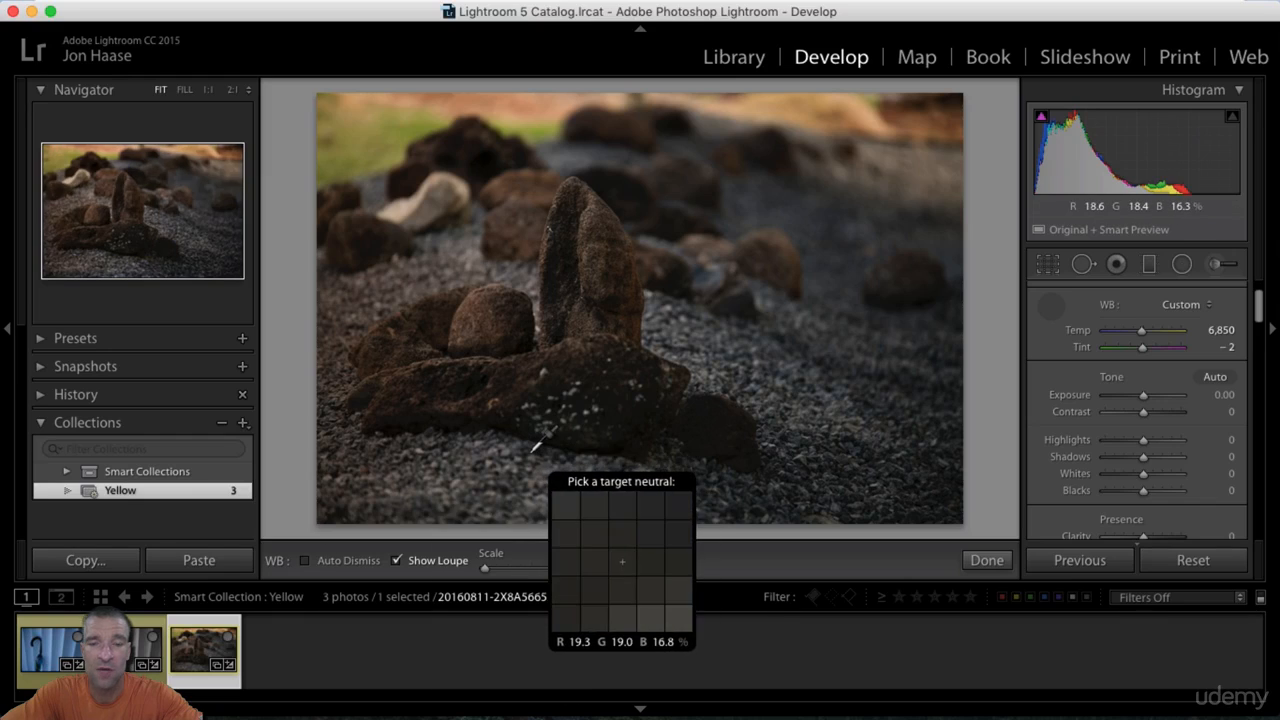
pyautogui.click(723, 334)
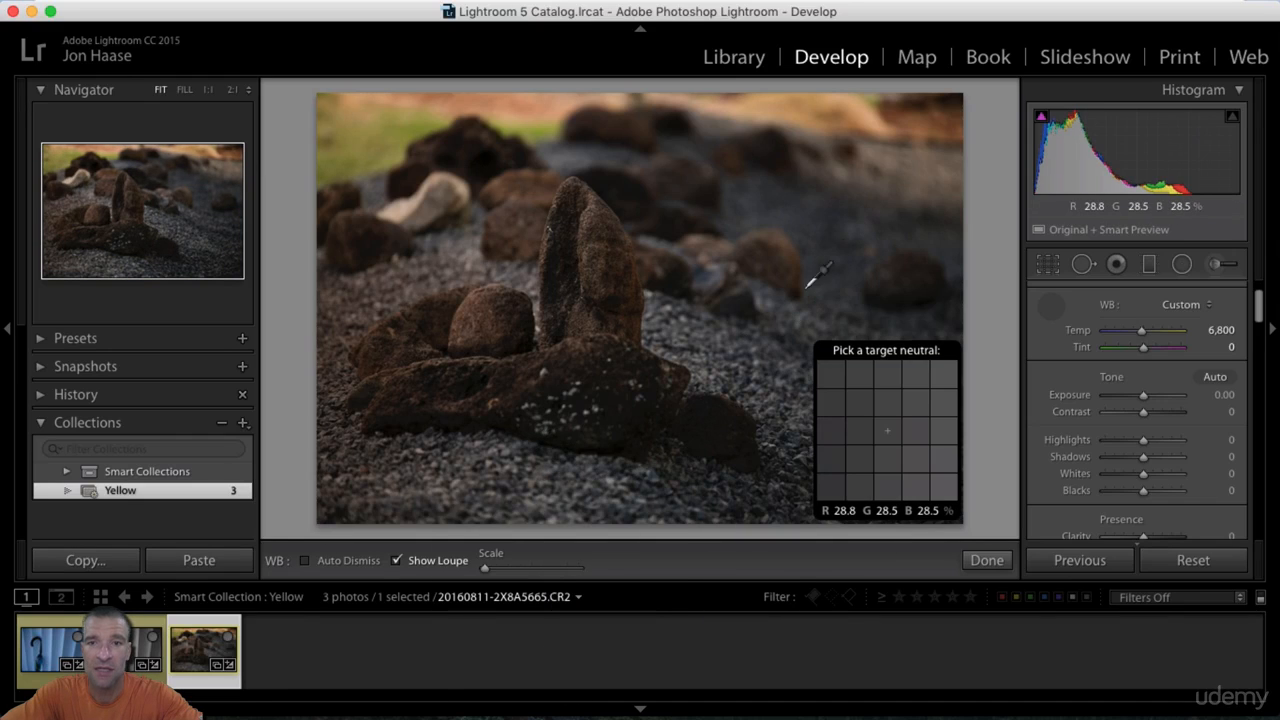
pyautogui.click(828, 240)
pyautogui.click(745, 215)
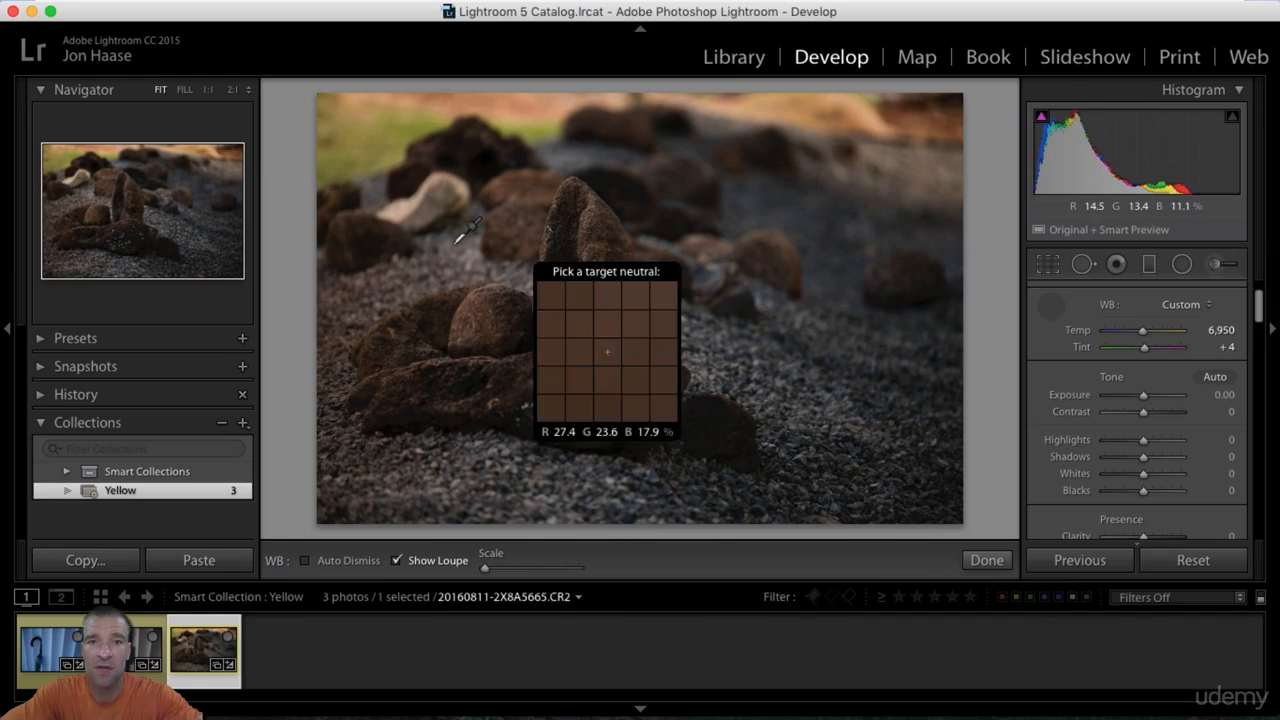
pyautogui.click(375, 142)
pyautogui.click(385, 185)
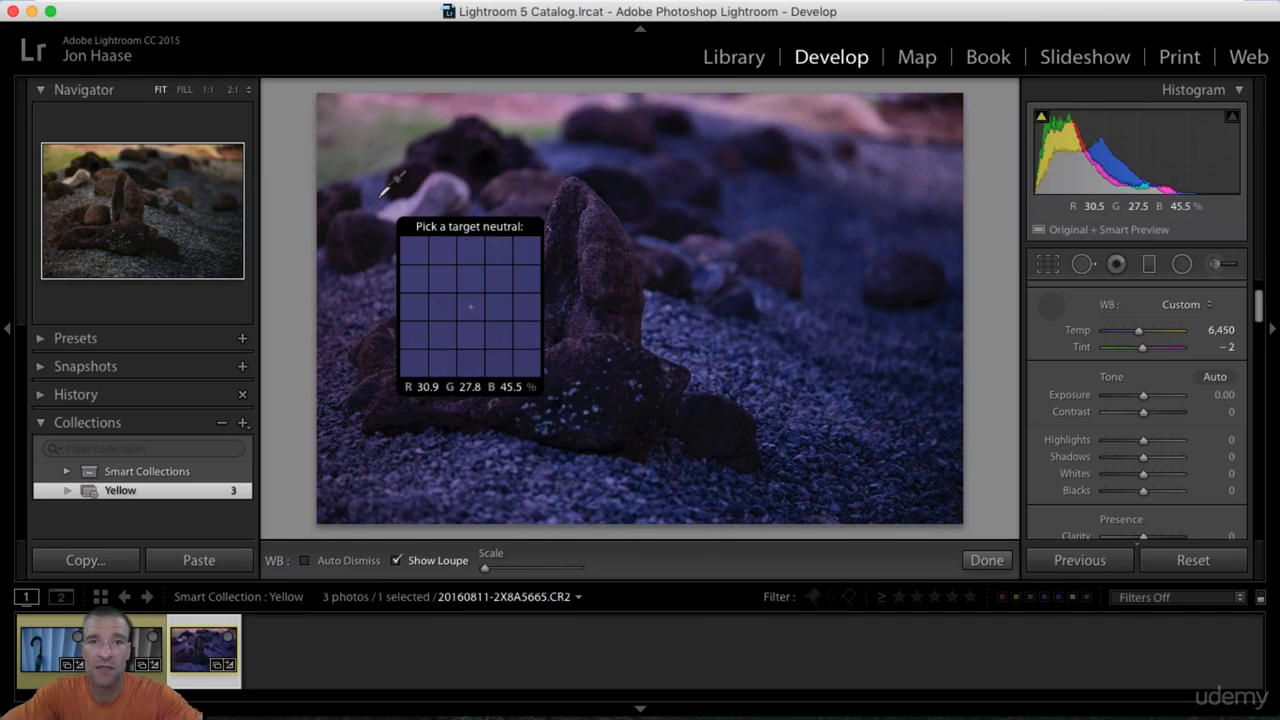
pyautogui.click(364, 265)
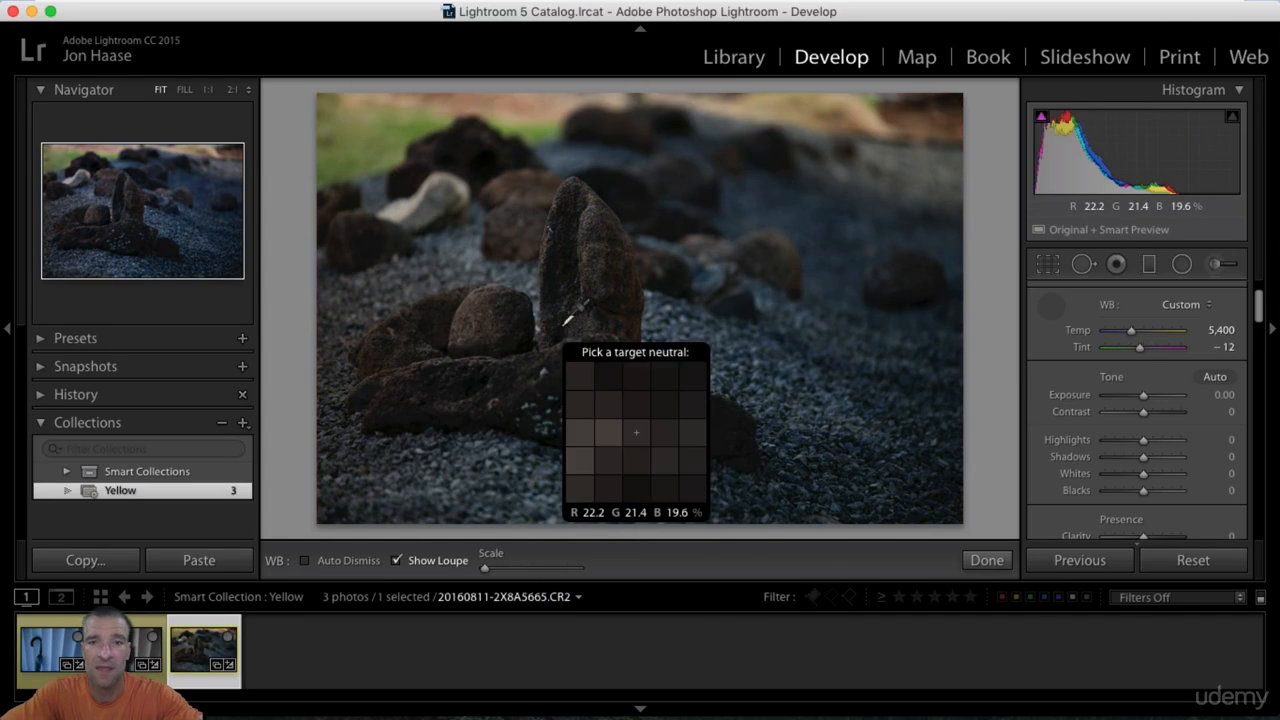
pyautogui.click(613, 334)
pyautogui.click(736, 364)
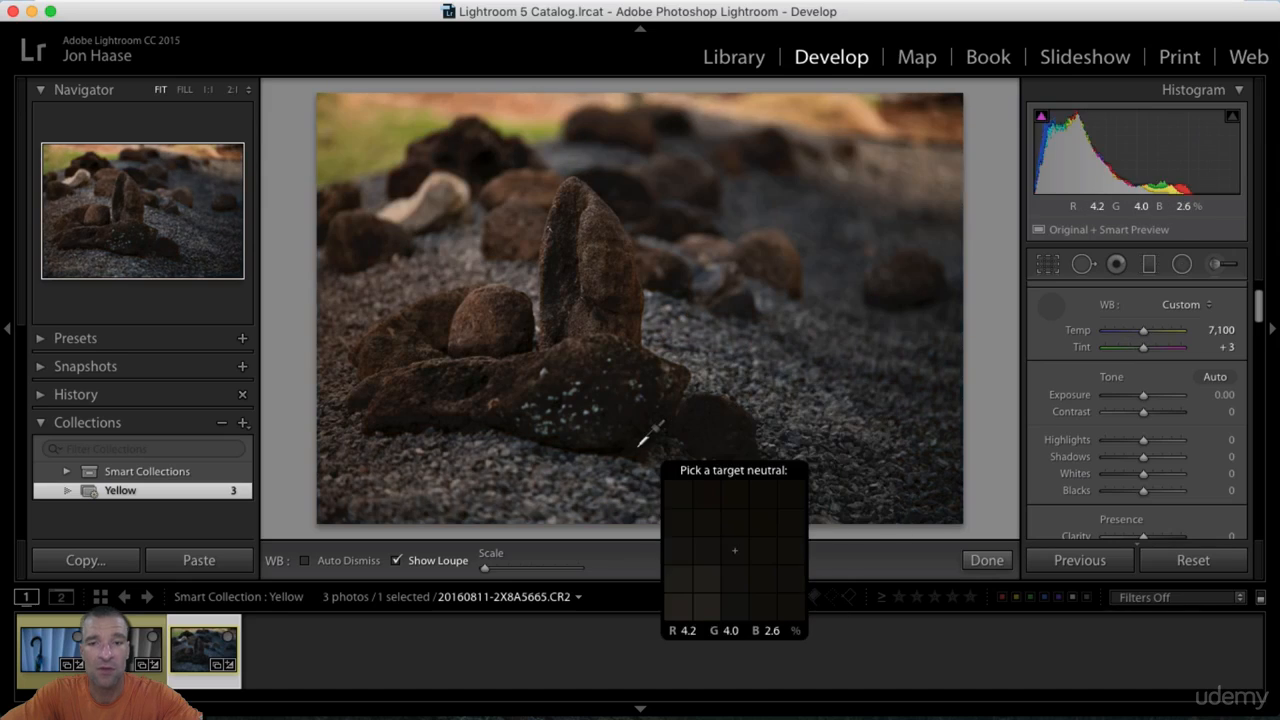
pyautogui.click(639, 447)
pyautogui.click(721, 354)
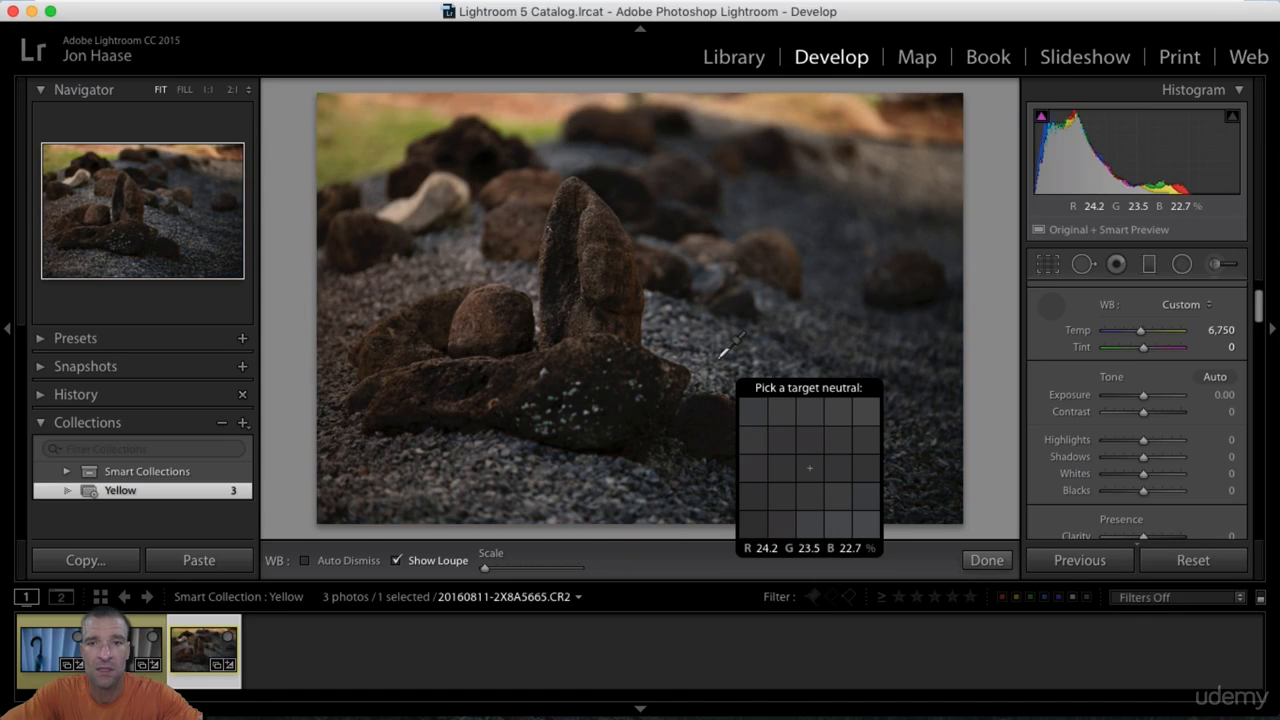
pyautogui.click(678, 341)
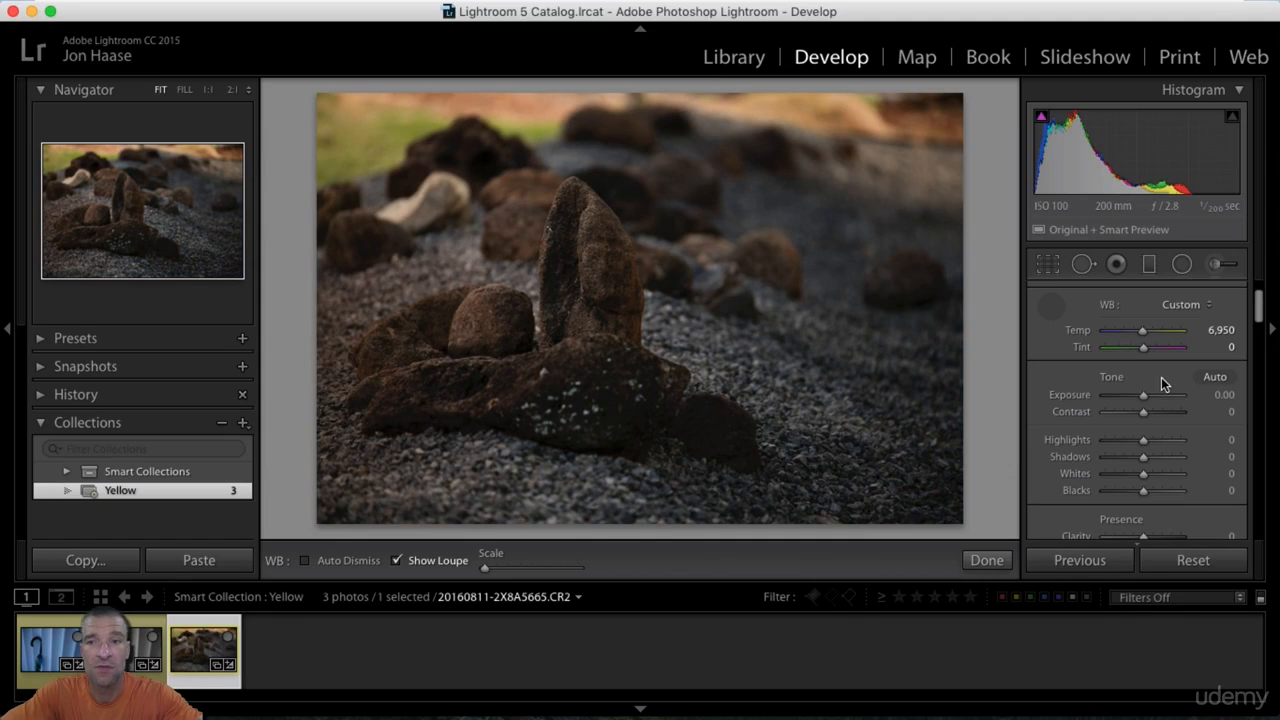
# Set the rock garden photo's white balance preset to As Shot.
pyautogui.click(1188, 306)
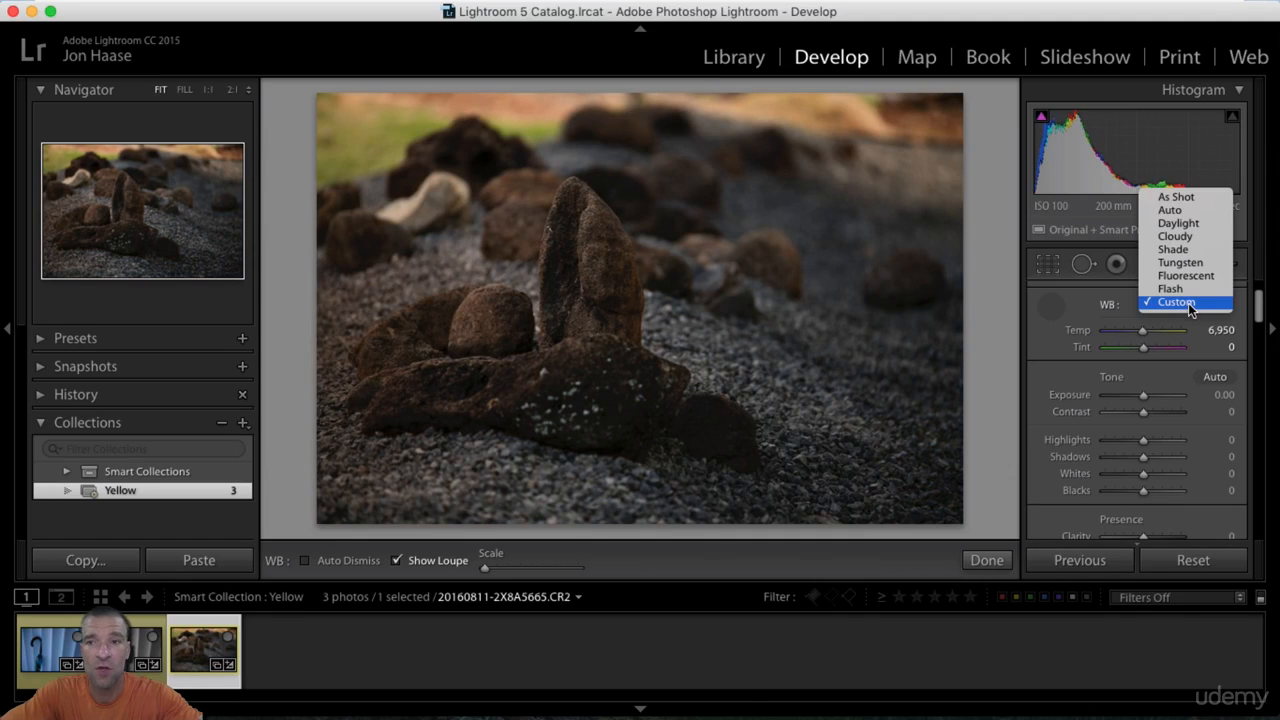
pyautogui.click(1176, 215)
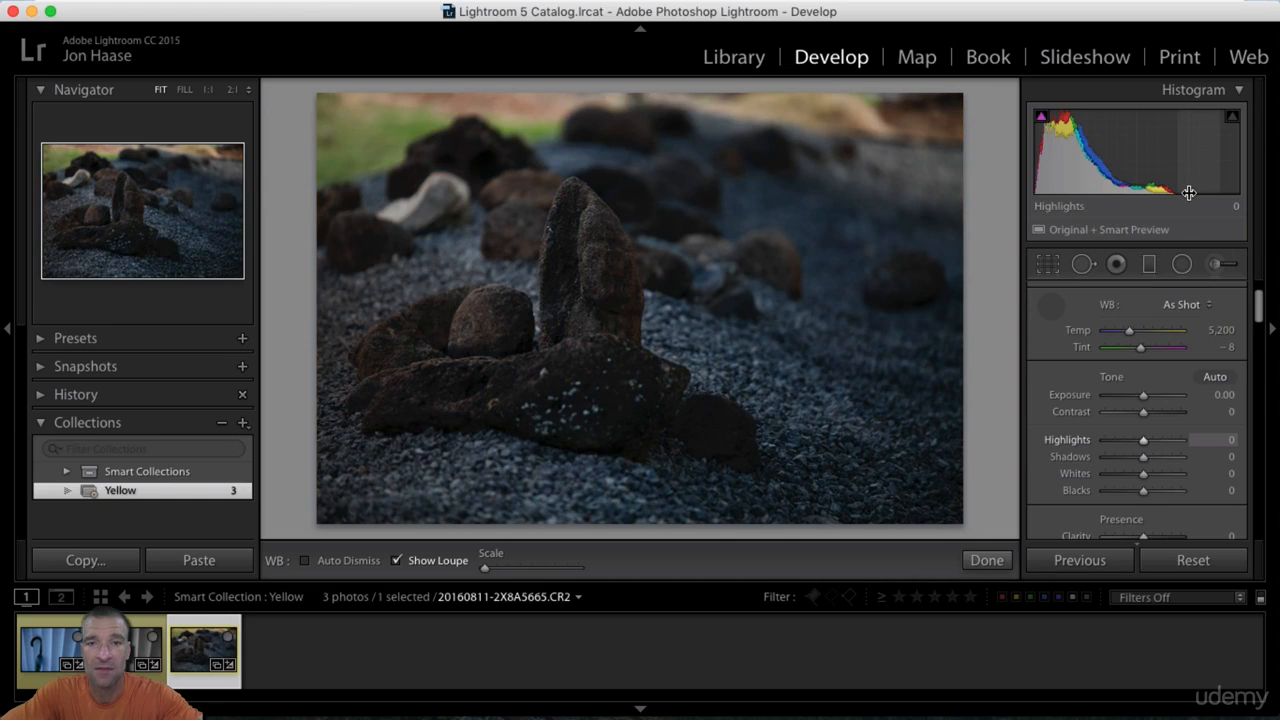